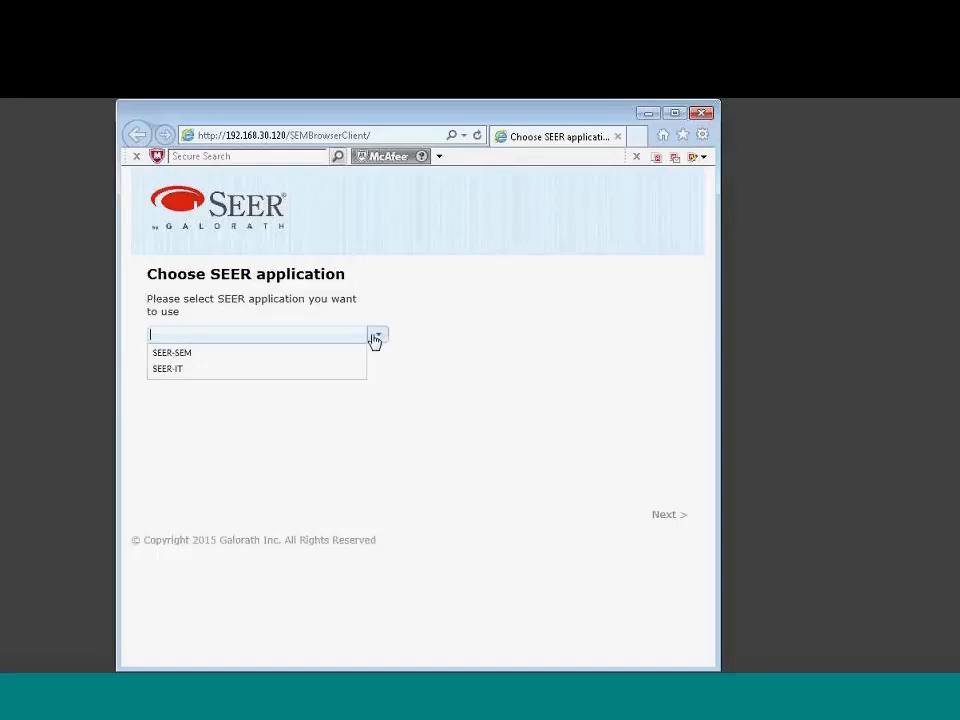
- Choose the SEER-SEM application and start an estimate from the Business Case Plus template
click(296, 354)
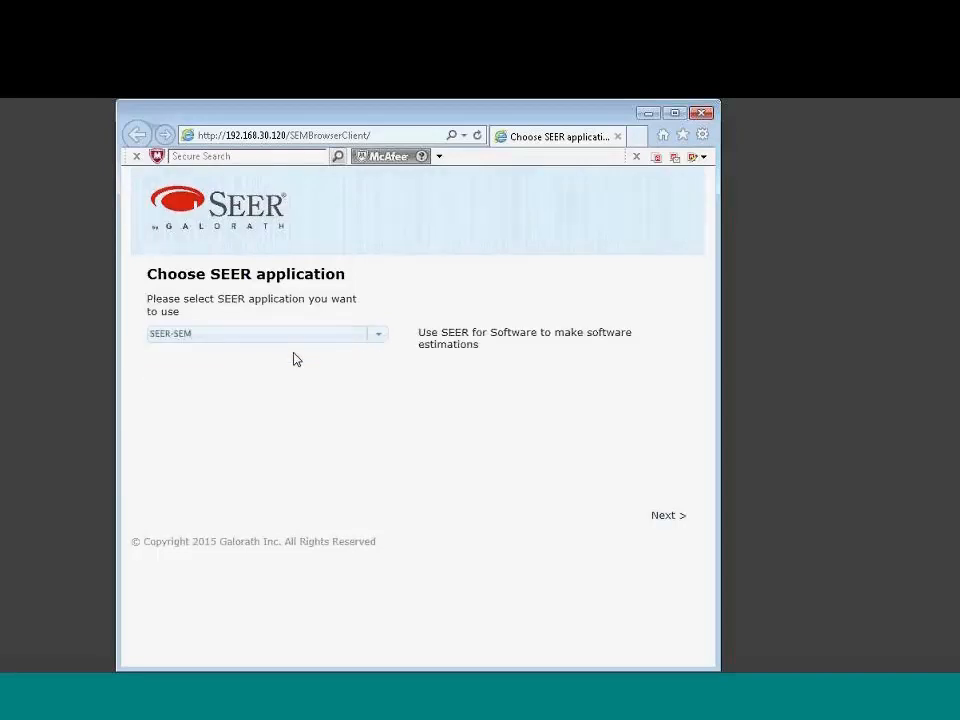
click(662, 518)
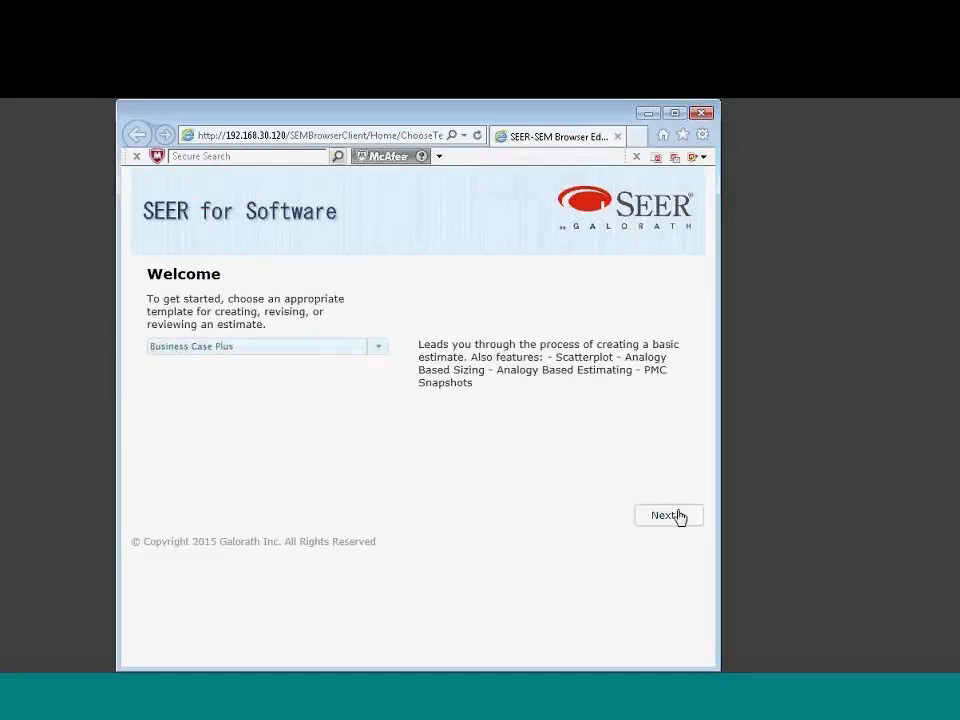
click(377, 348)
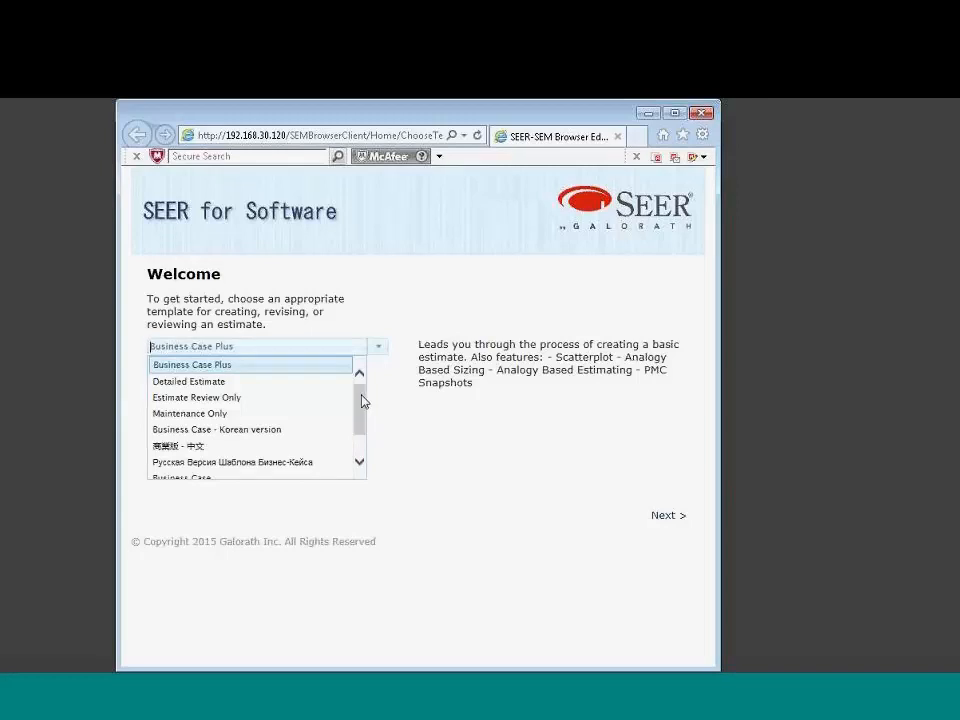
mouse_move(362, 401)
mouse_down()
mouse_move(364, 424)
mouse_move(359, 393)
mouse_up()
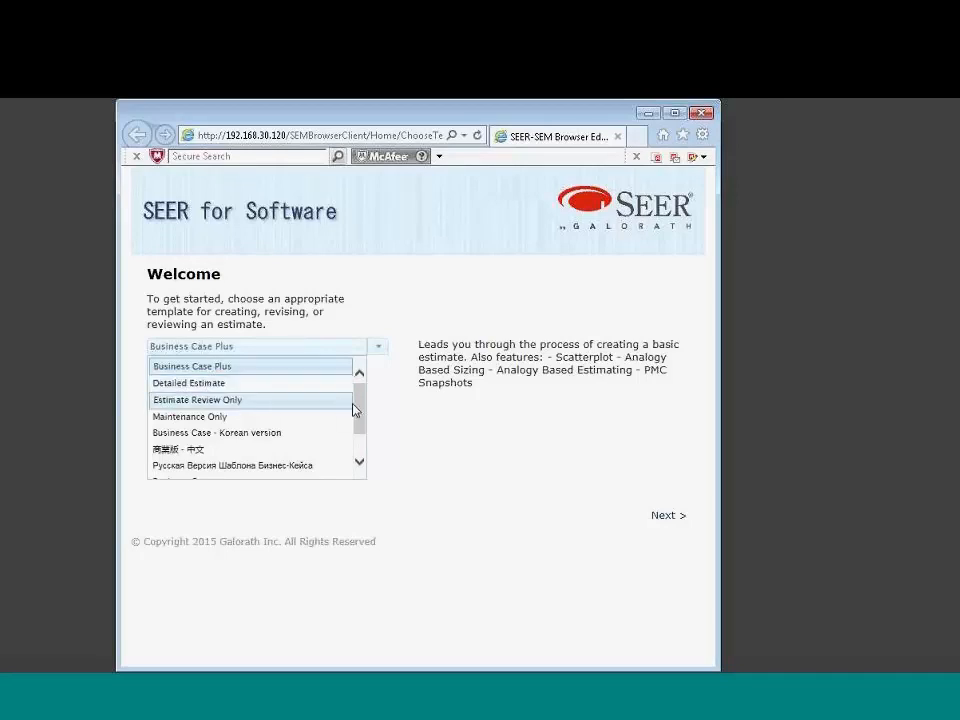
drag(362, 399, 360, 414)
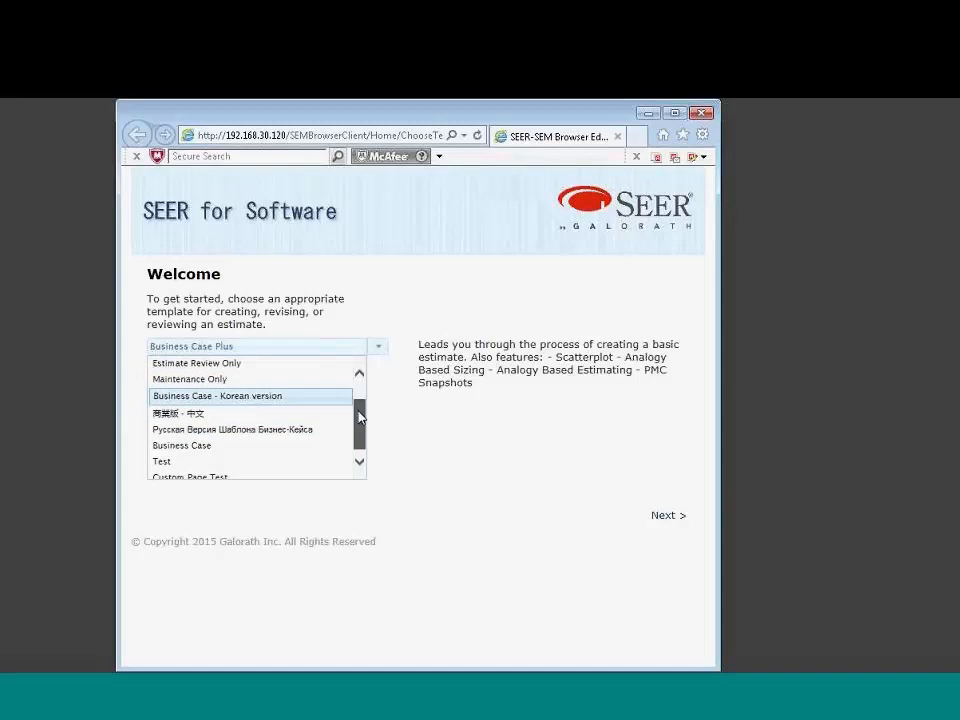
drag(357, 416, 357, 393)
click(254, 367)
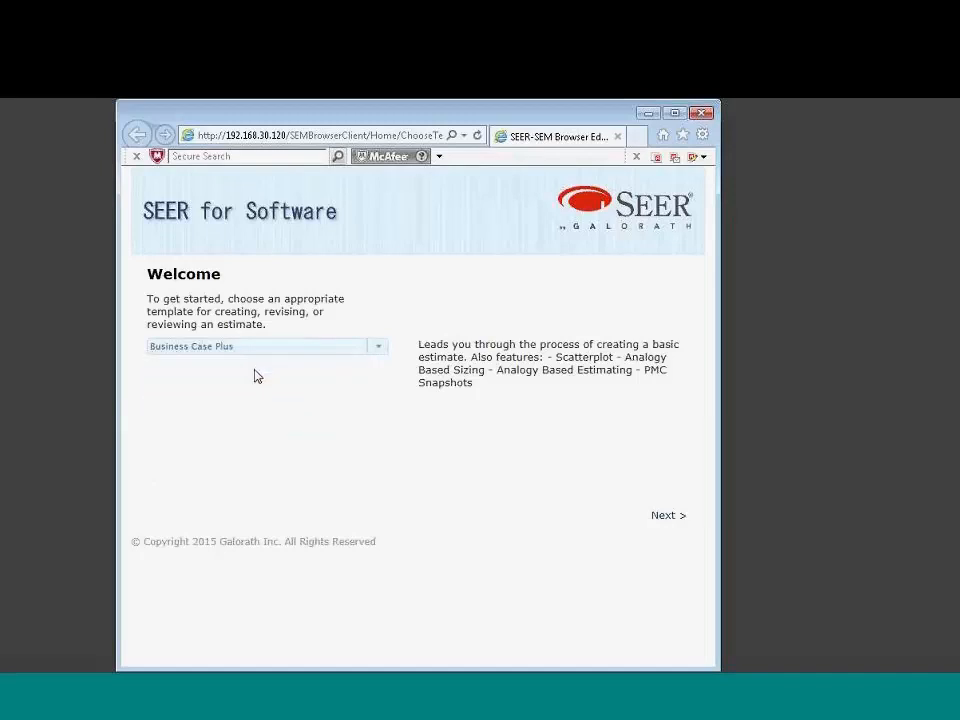
click(667, 517)
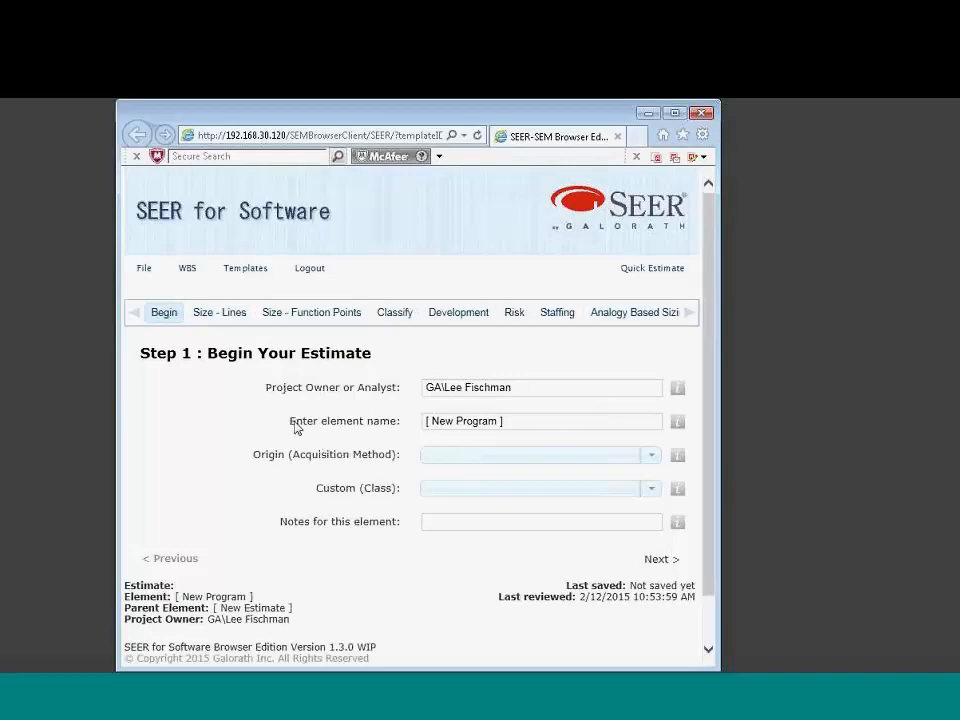
- Look through the Size - Lines and Size - Function Points steps, return to Begin, and check which further estimate steps exist
click(233, 316)
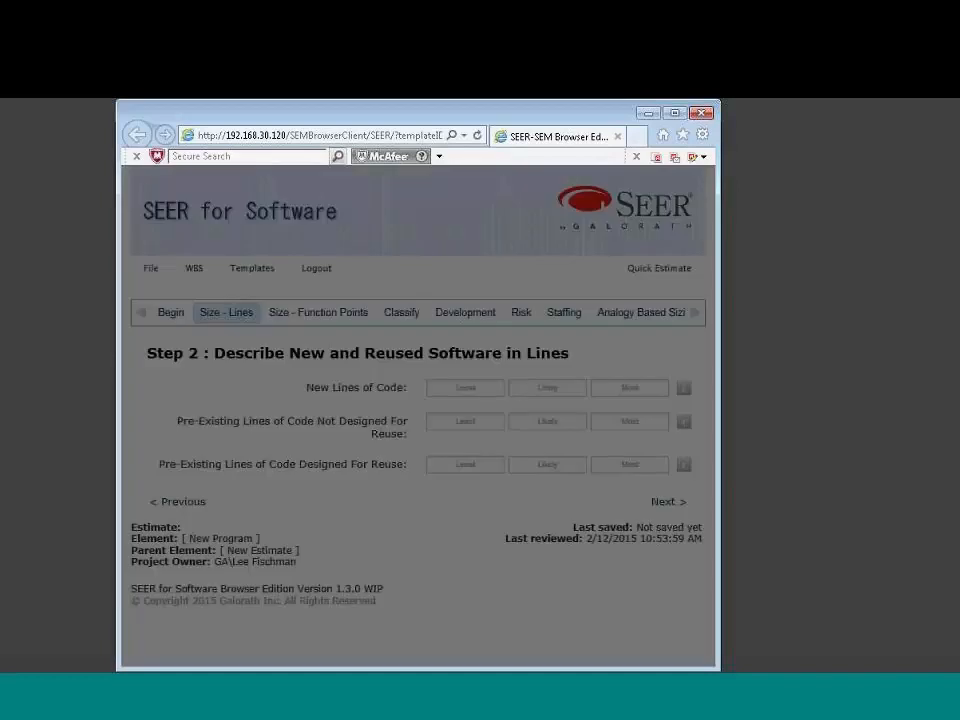
click(291, 316)
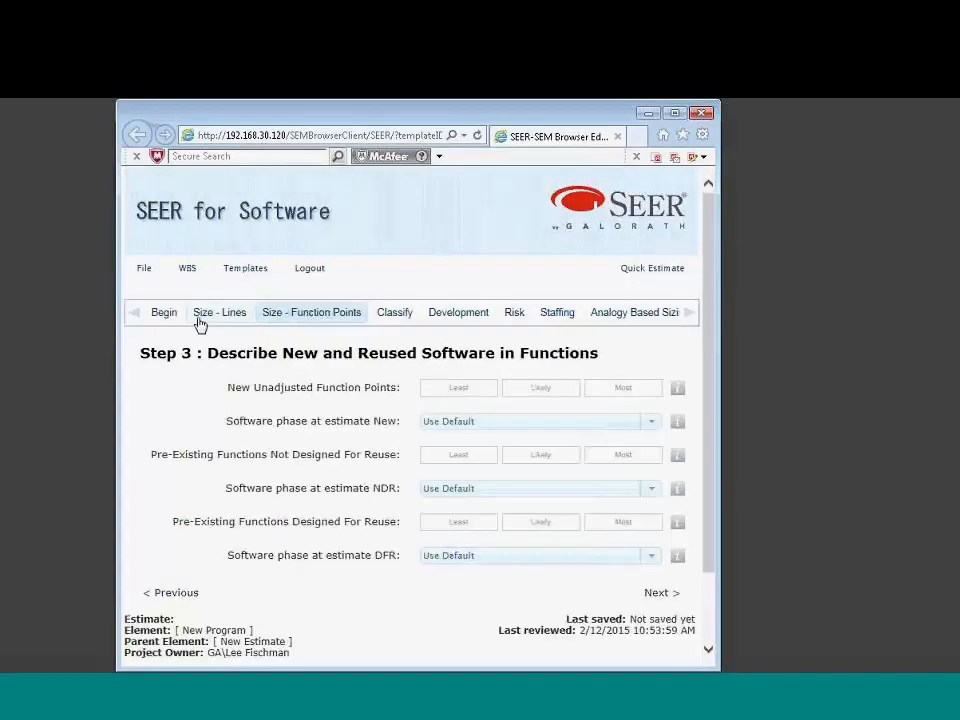
click(161, 314)
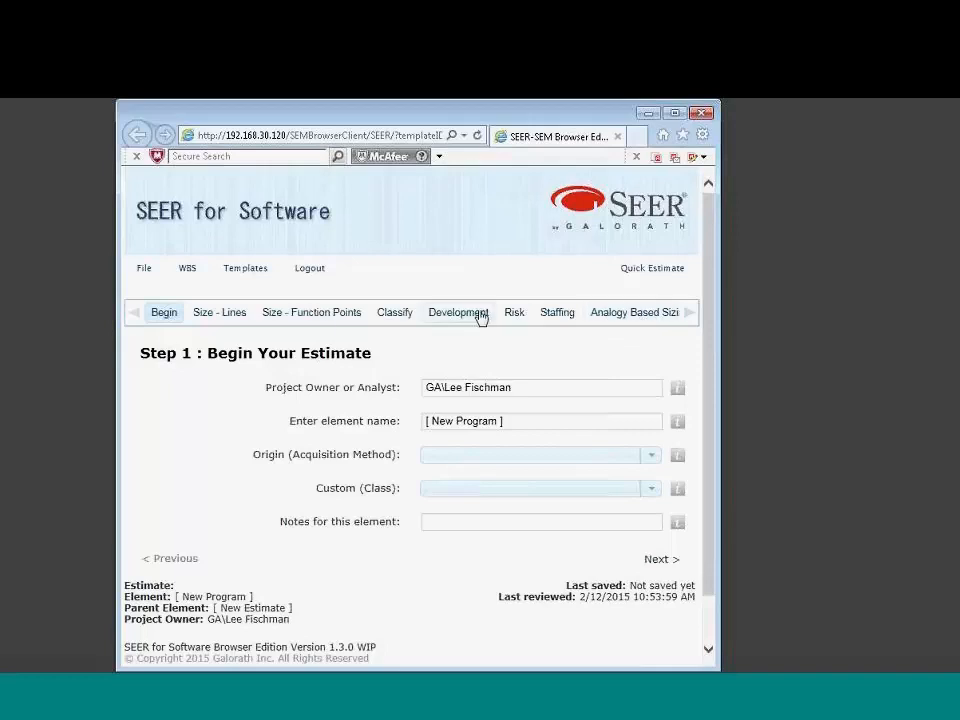
click(688, 316)
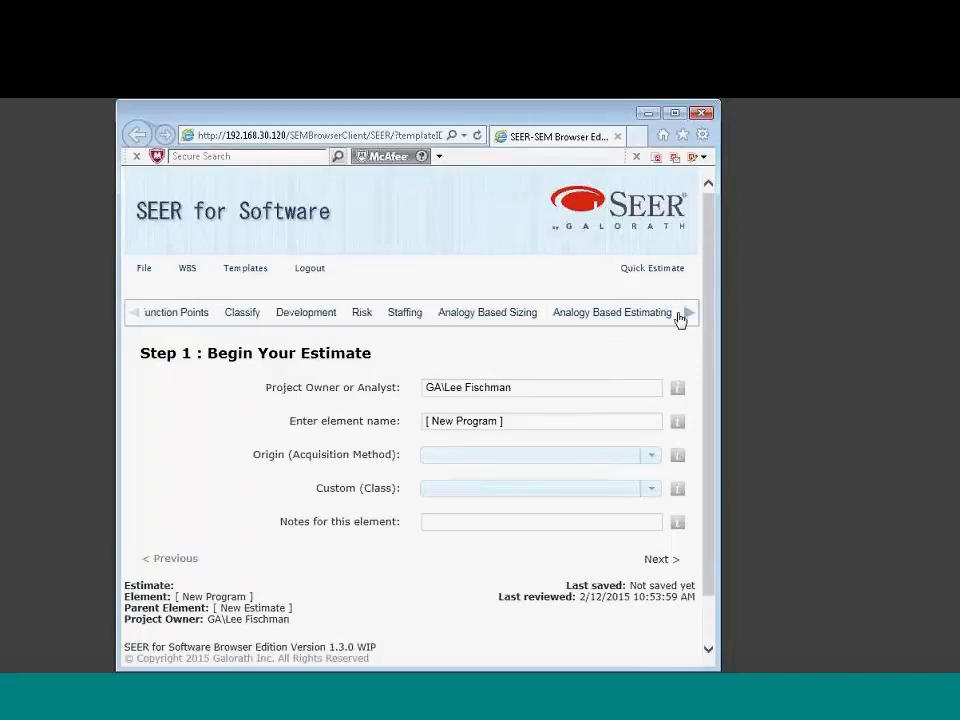
click(133, 317)
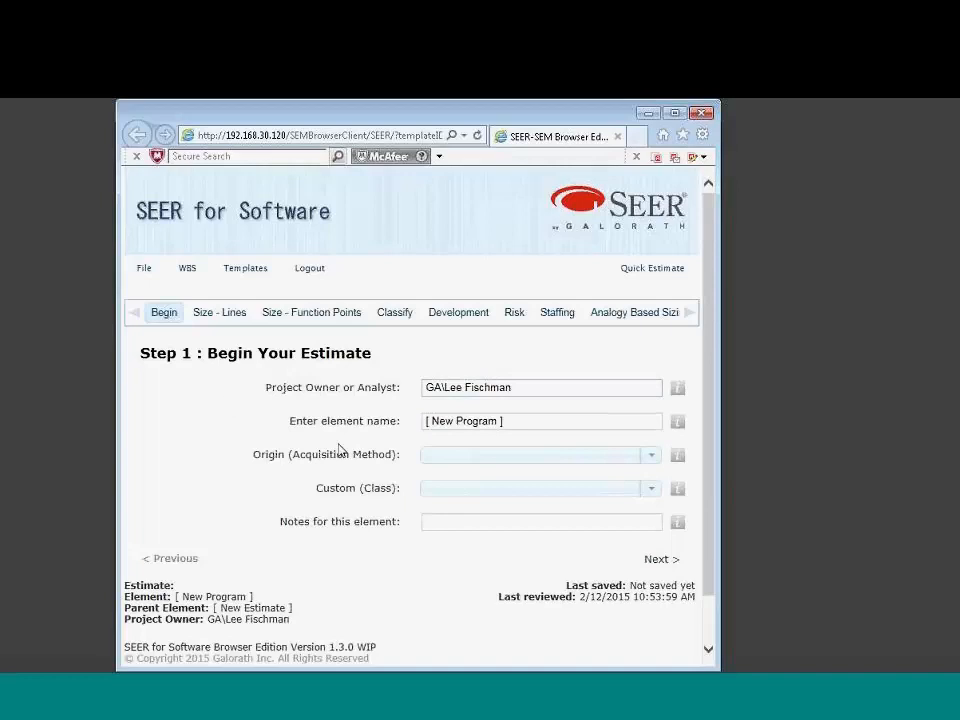
- Set the element's origin to !~New Development and name the element "my first browser edition project"
click(653, 456)
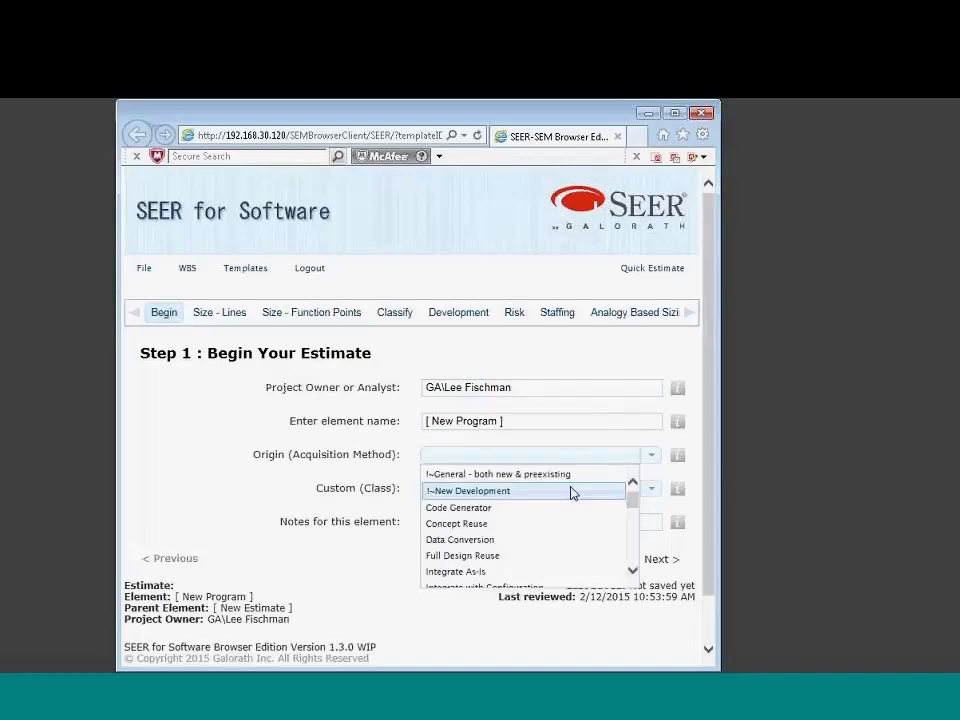
click(531, 494)
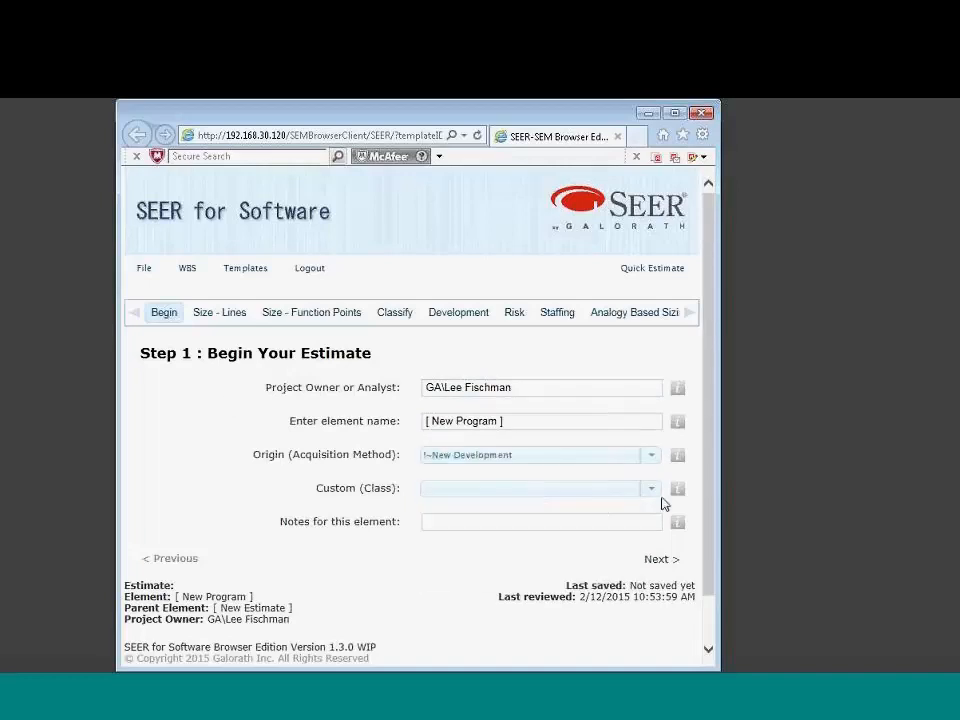
click(528, 422)
text(m)
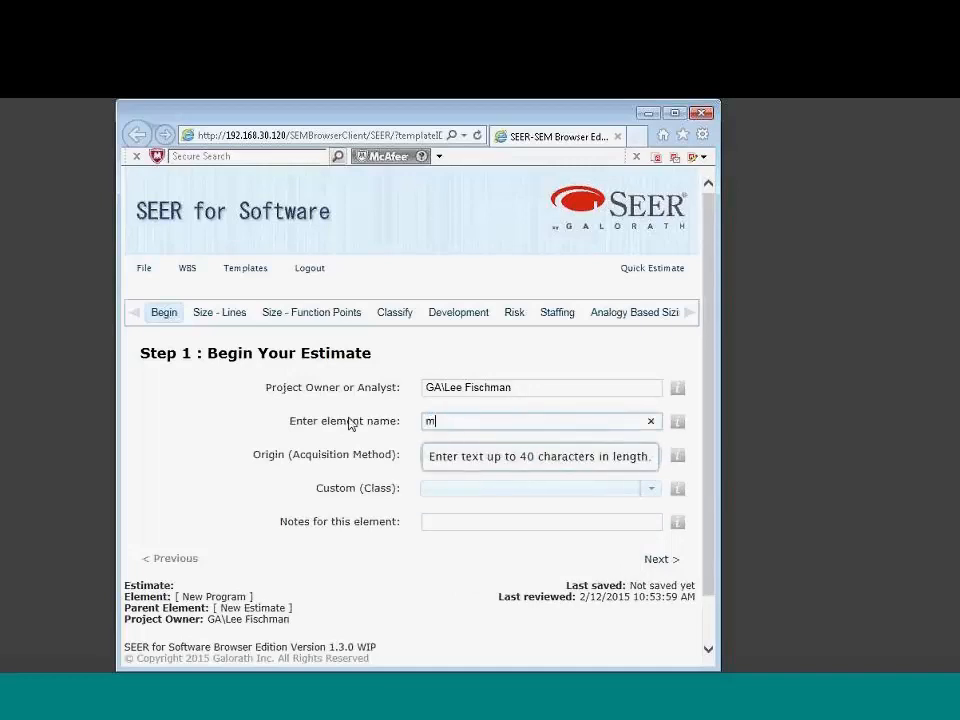
text(y first browser edition project)
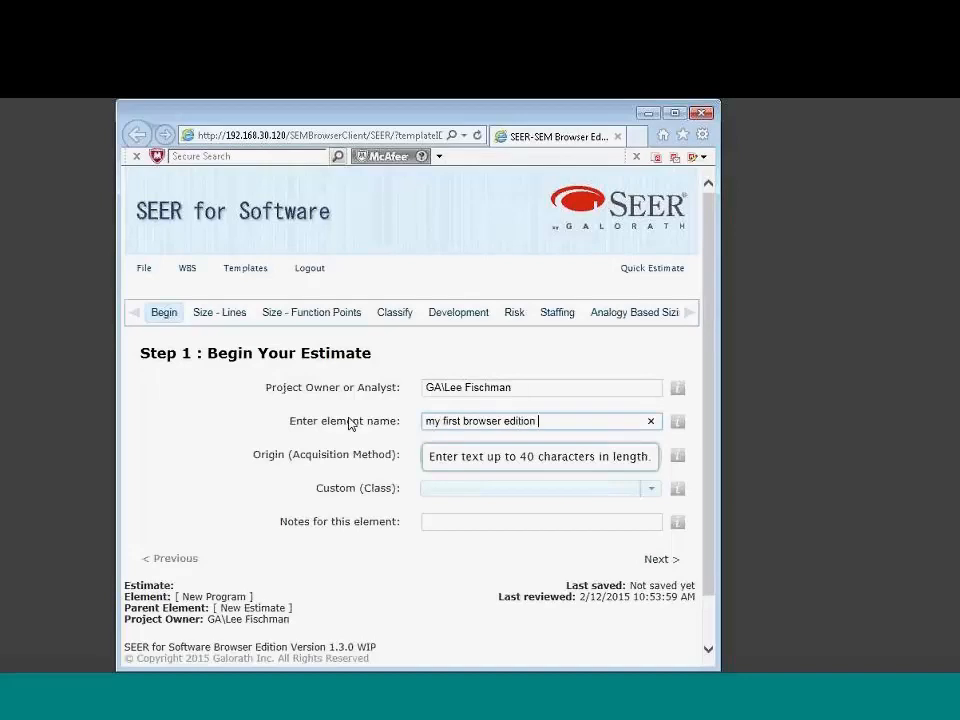
- Enter the new lines of code in the Size - Lines step as 2000 least, 3000 likely and 4000 most
click(663, 563)
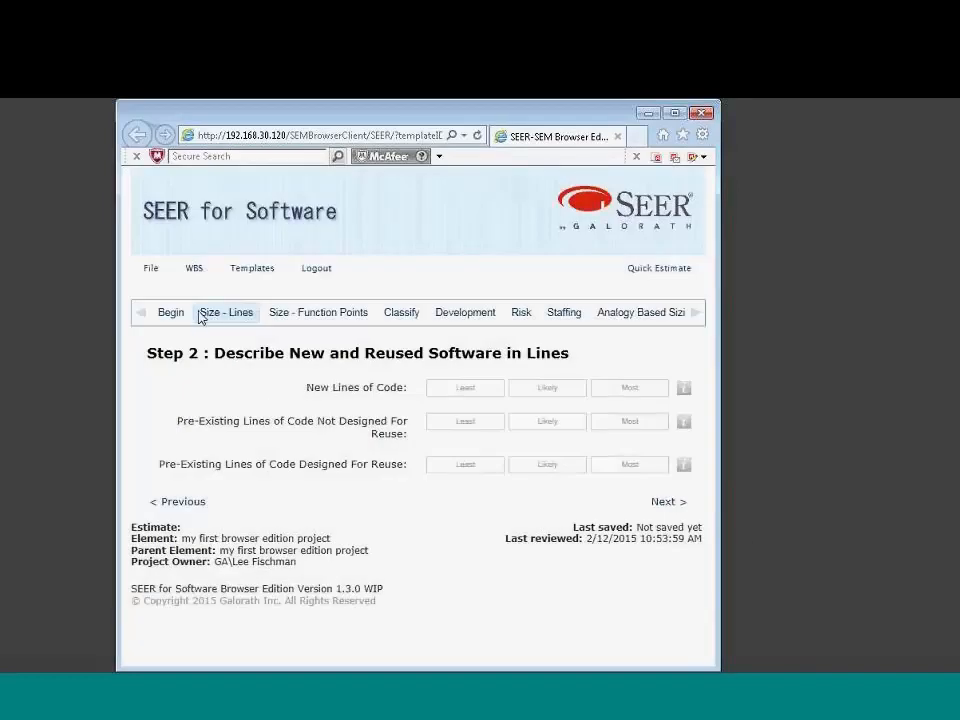
click(460, 388)
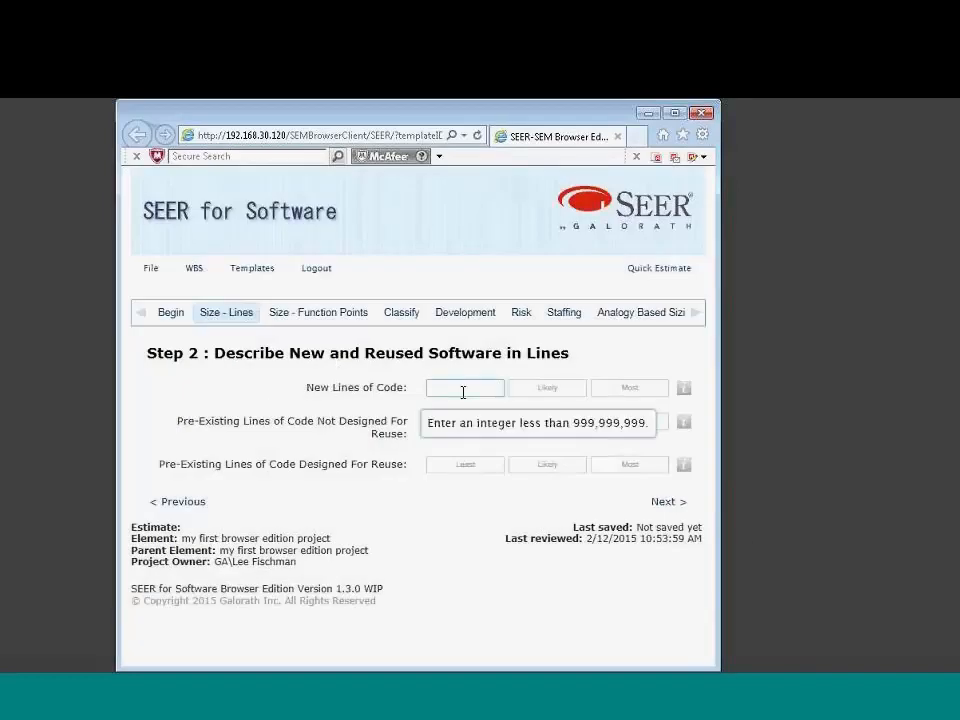
text(2000)
key(Tab)
text(3000)
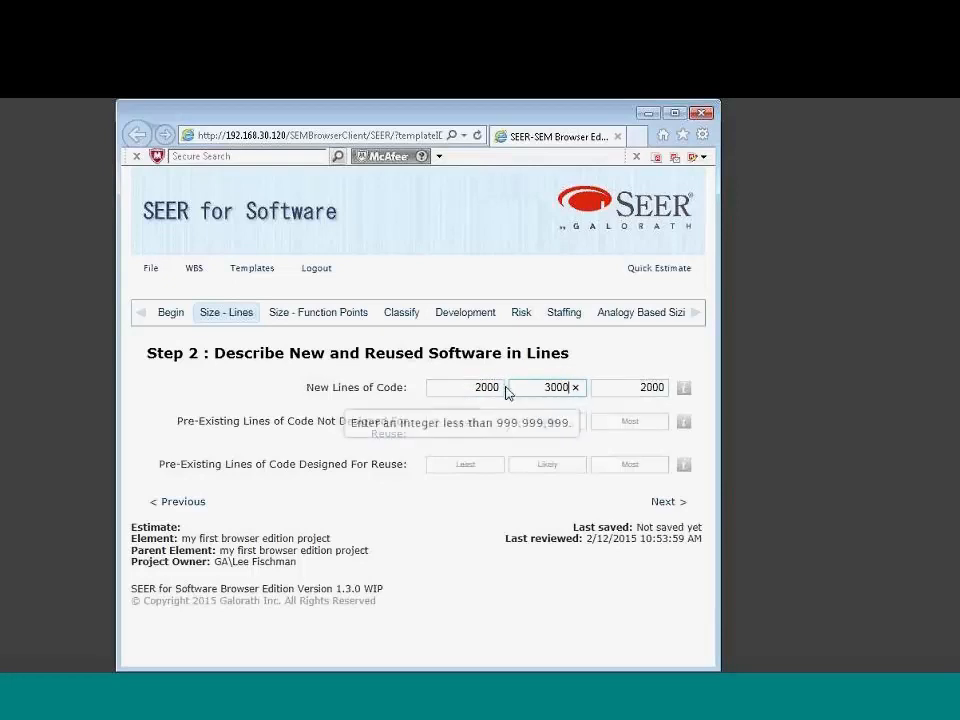
key(Tab)
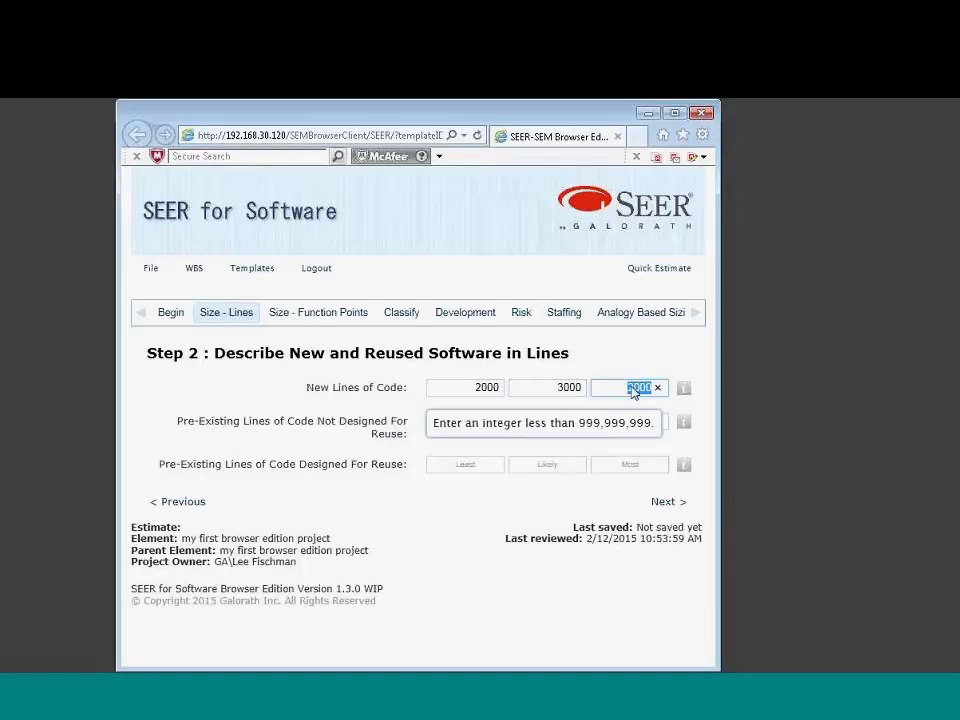
text(4000)
click(602, 524)
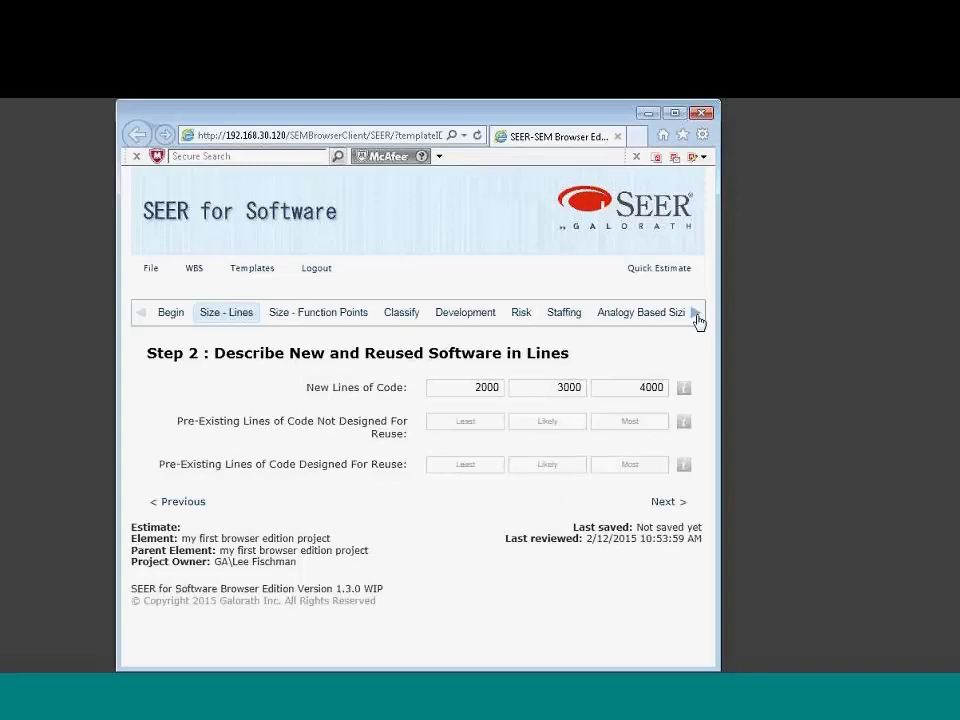
- Open the Estimate step and review the staffing, effort risk, schedule risk and activity cost charts
mouse_move(698, 320)
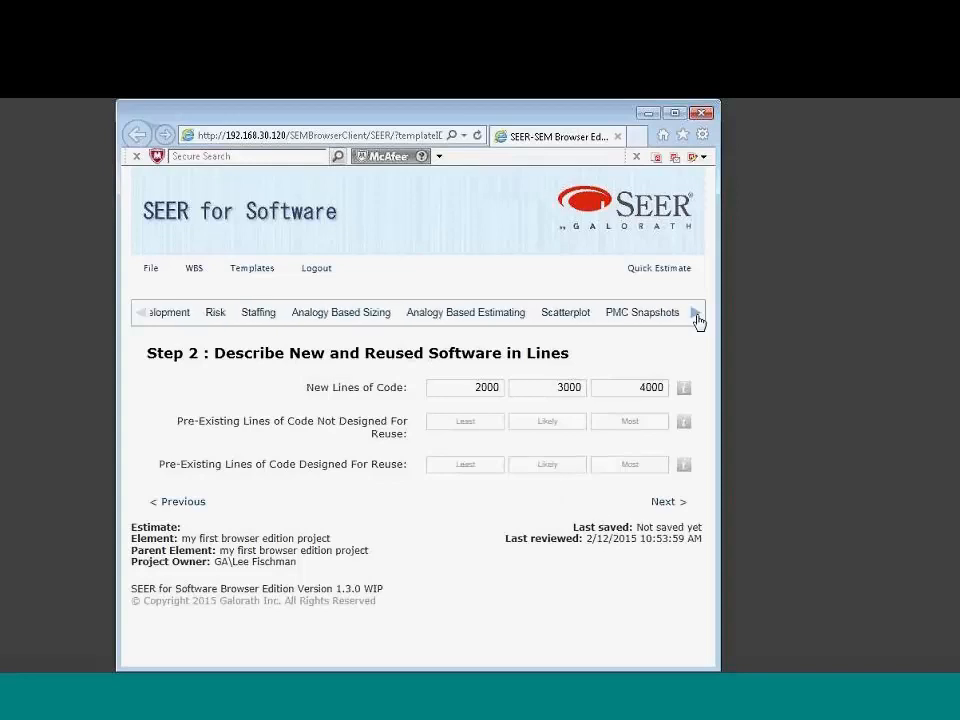
click(660, 316)
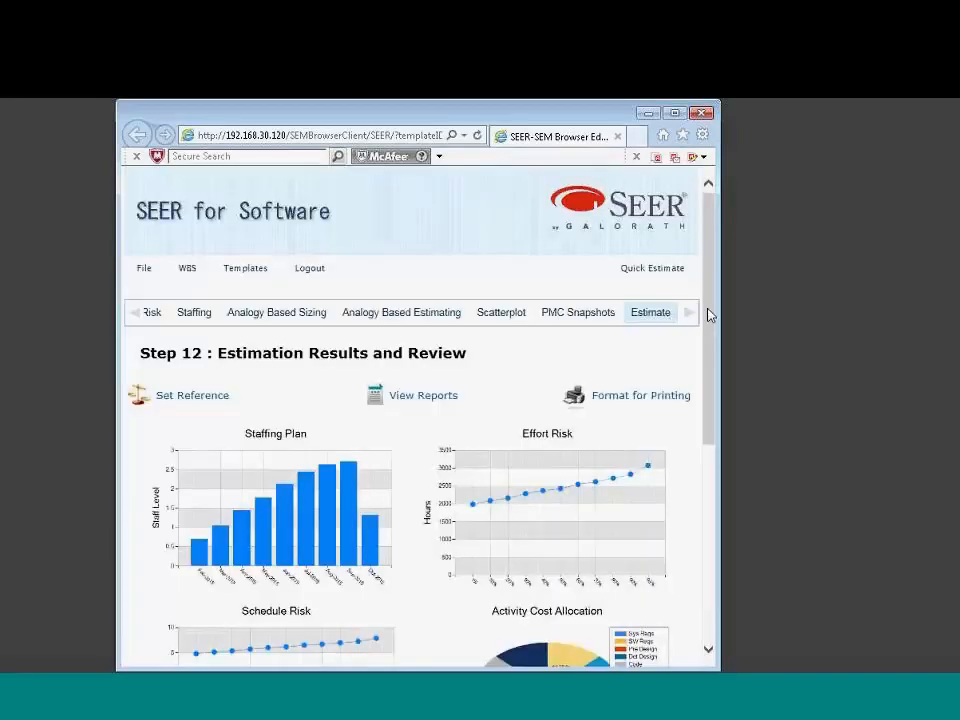
drag(709, 315, 705, 388)
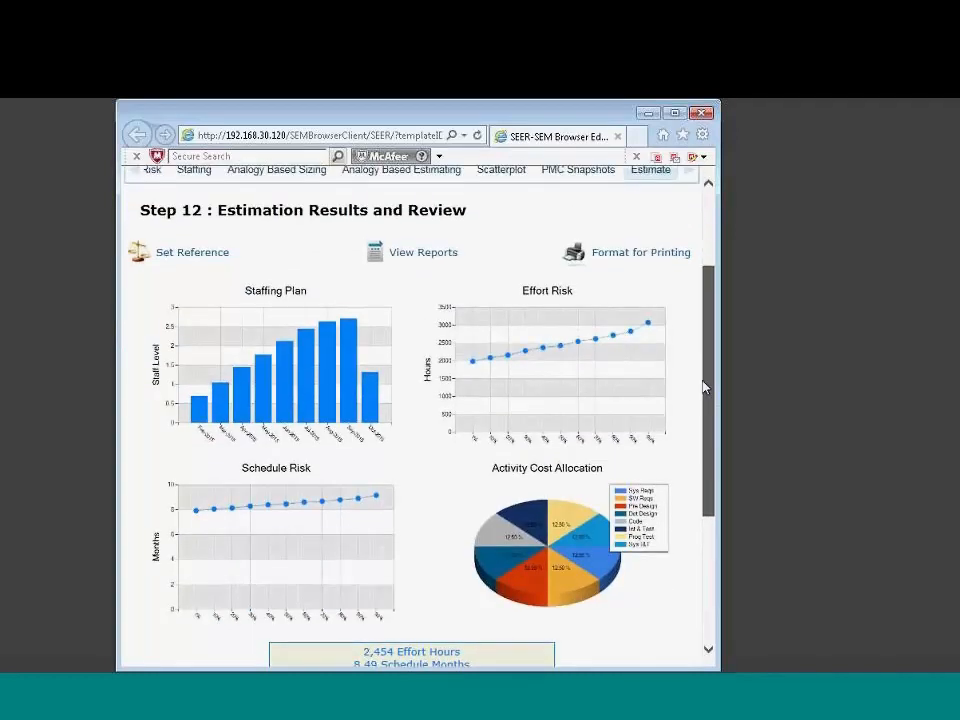
drag(703, 388, 698, 401)
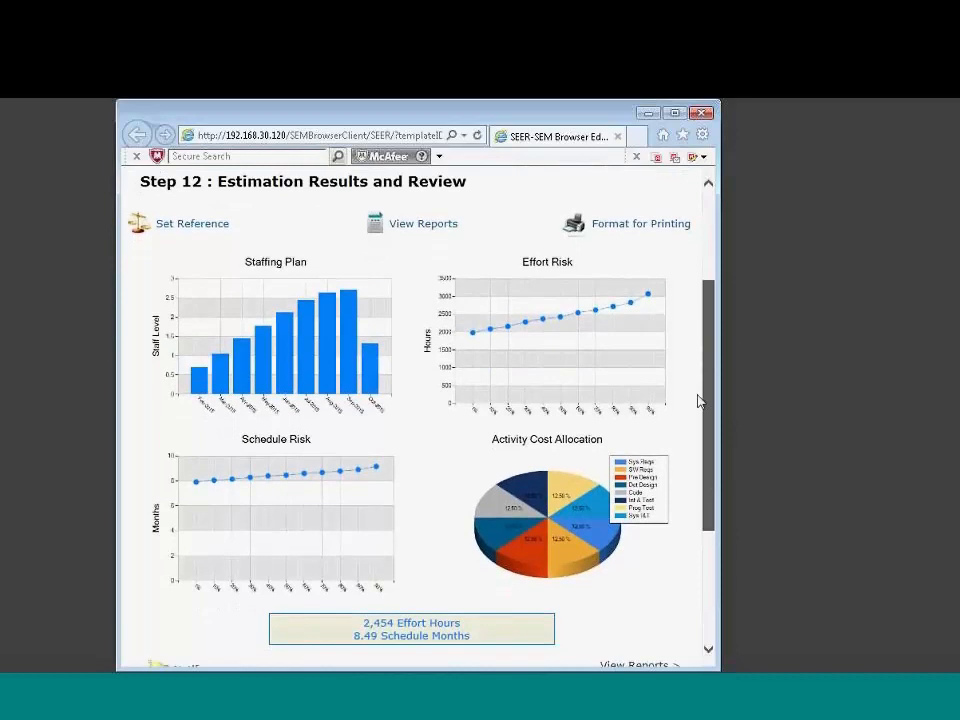
- Switch the results to reports and review the Labor, Activity, Risk, Entries and Basic reports
click(405, 228)
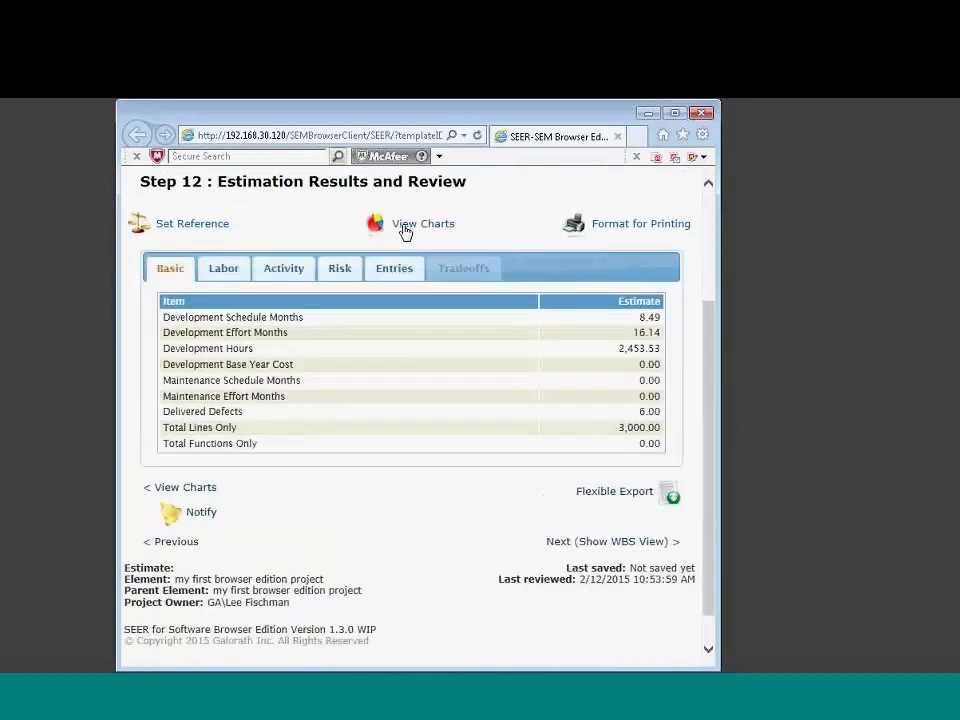
click(210, 276)
click(284, 272)
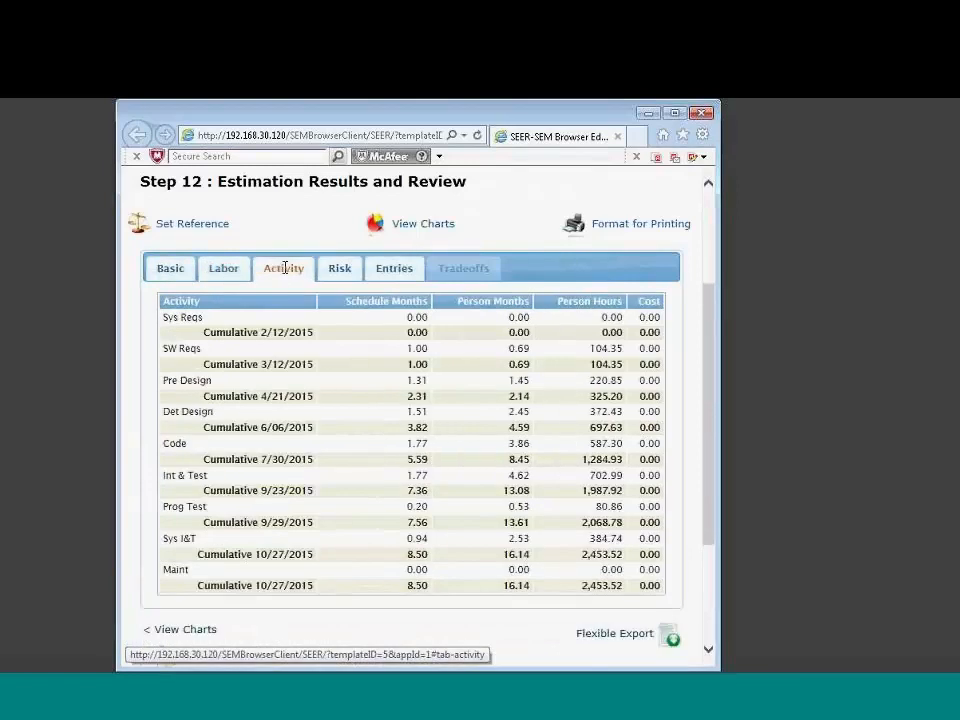
click(337, 272)
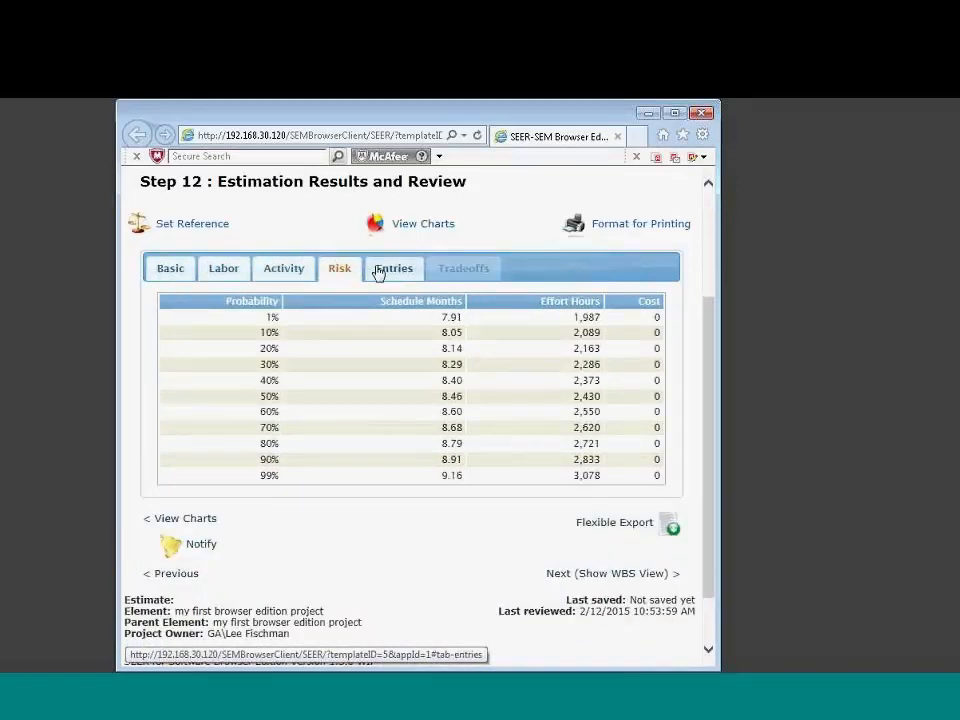
click(377, 268)
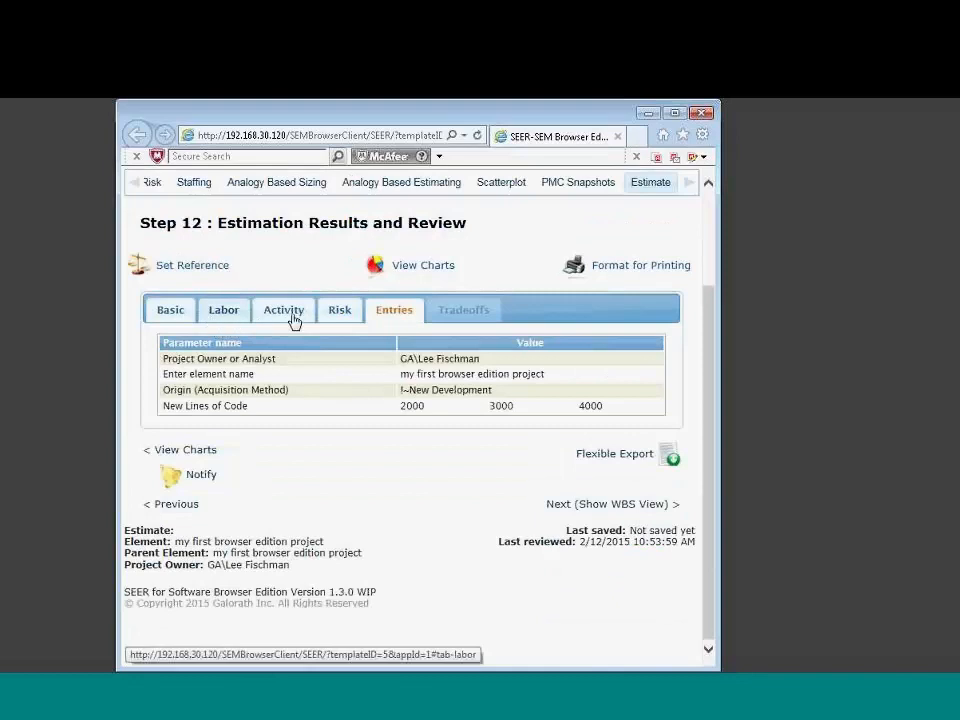
scroll(708, 232, up, 1)
drag(707, 229, 702, 269)
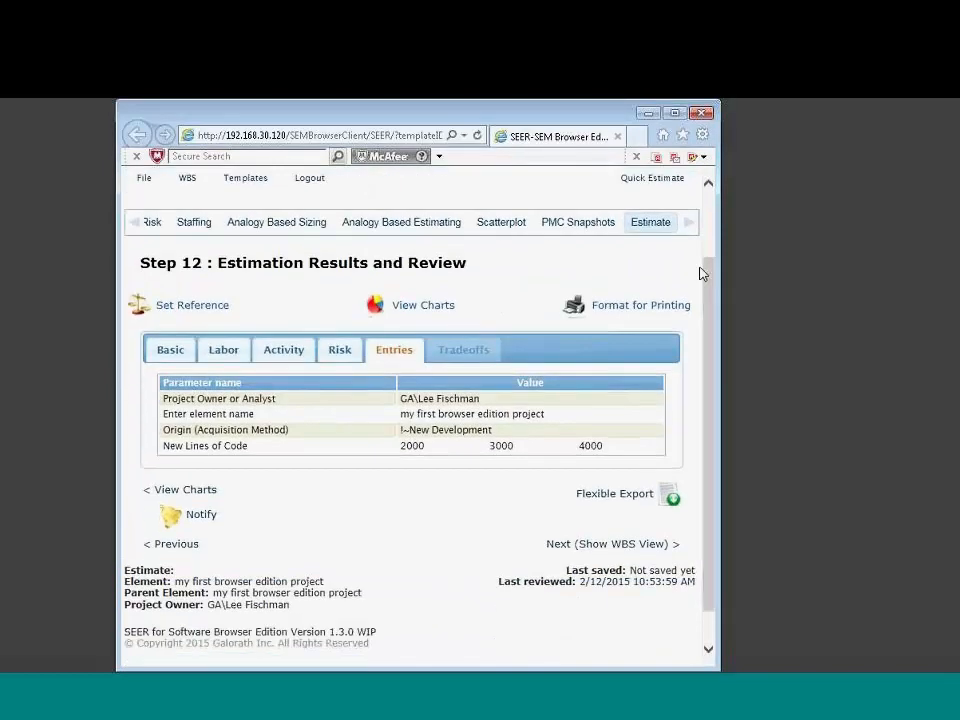
click(180, 348)
- Save the current estimate as a reference named "ref 1" for the tradeoff comparison
click(198, 306)
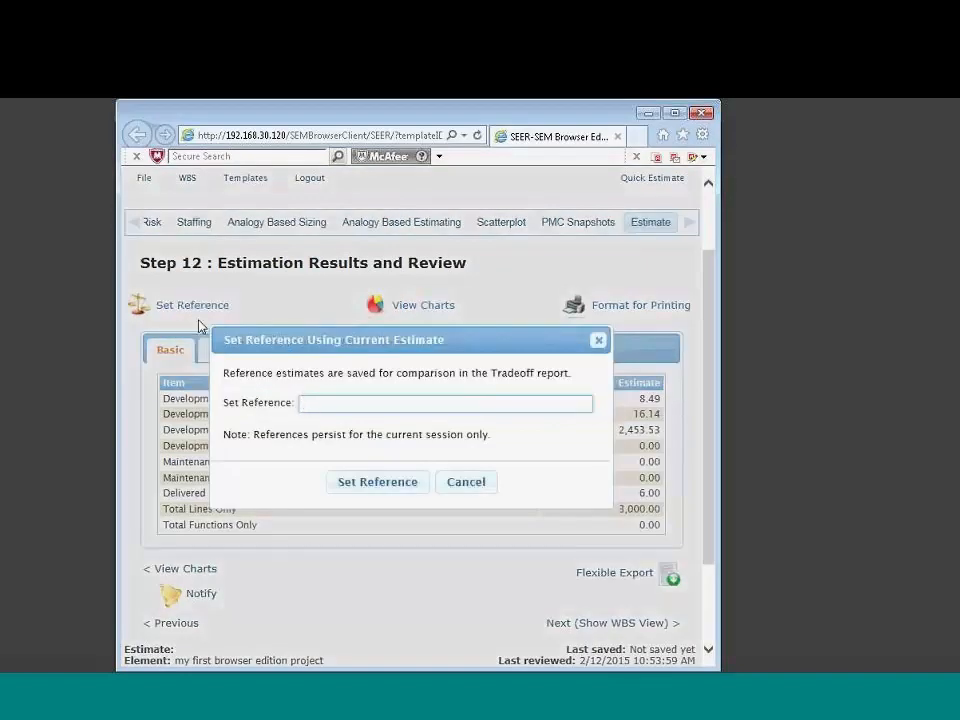
text(ref 1)
click(378, 481)
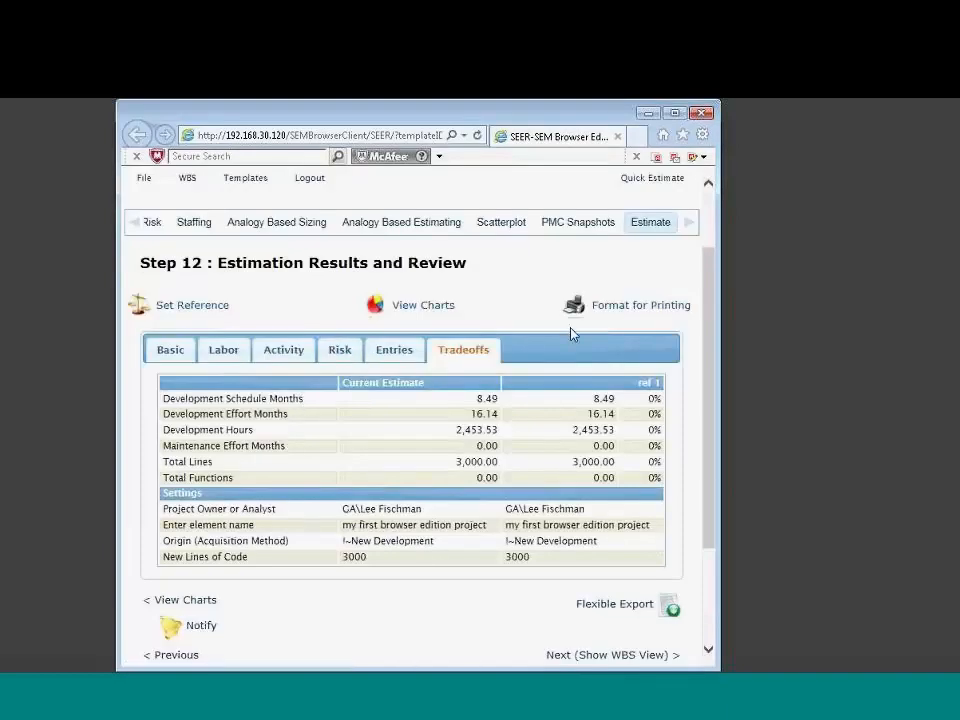
- In the Classify step, set Operating Environment to Industrial, Type of Application to Business Intelligence and Standard or Quality Target to 2167A Full Set
click(136, 224)
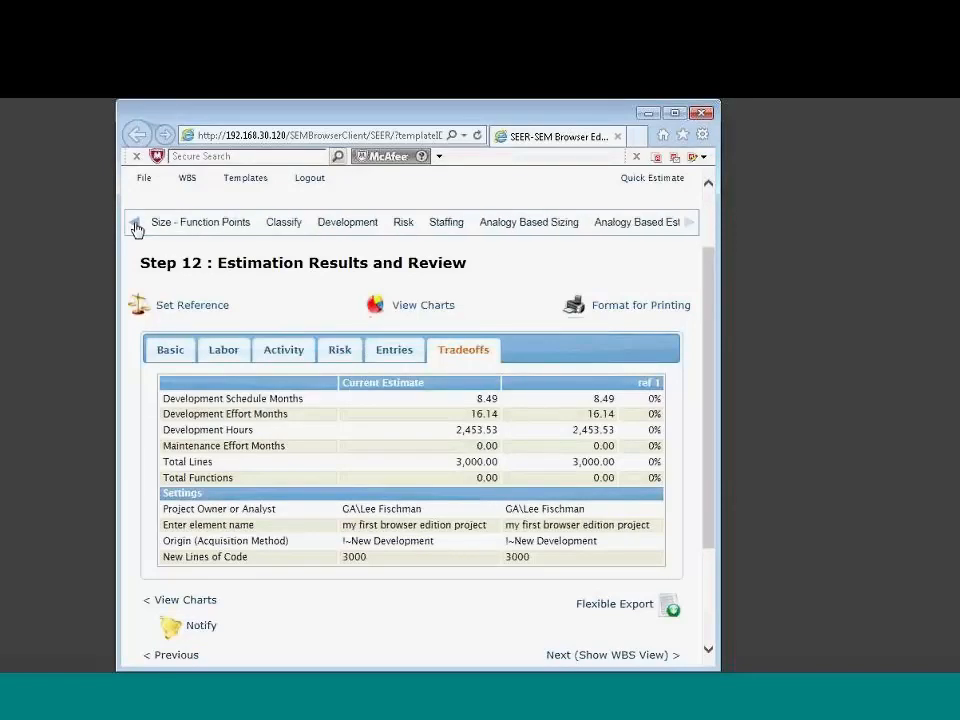
click(287, 224)
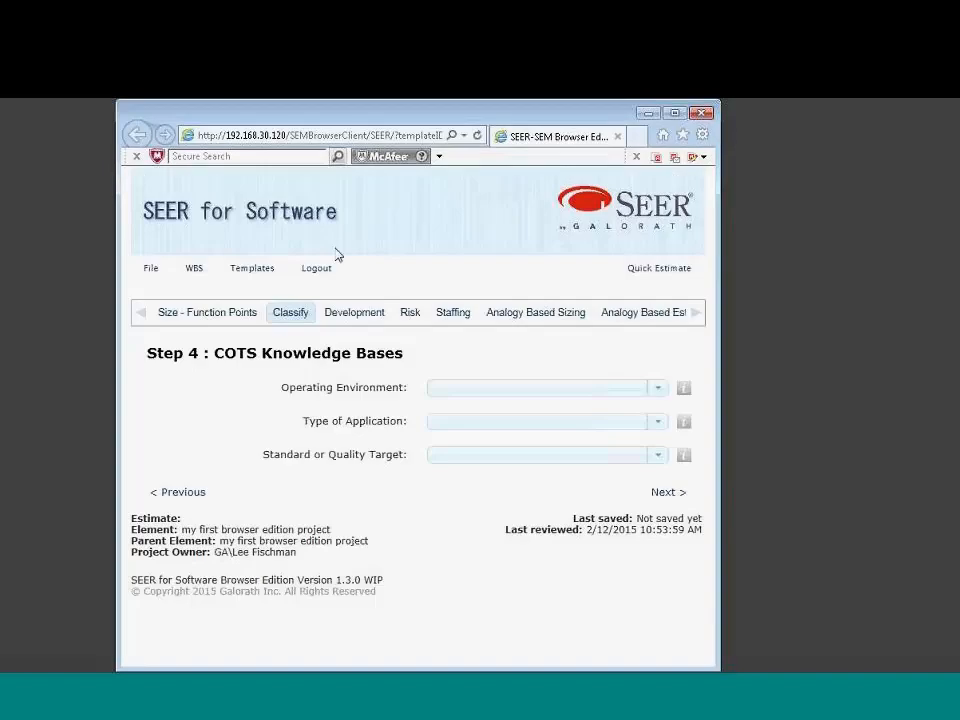
click(658, 389)
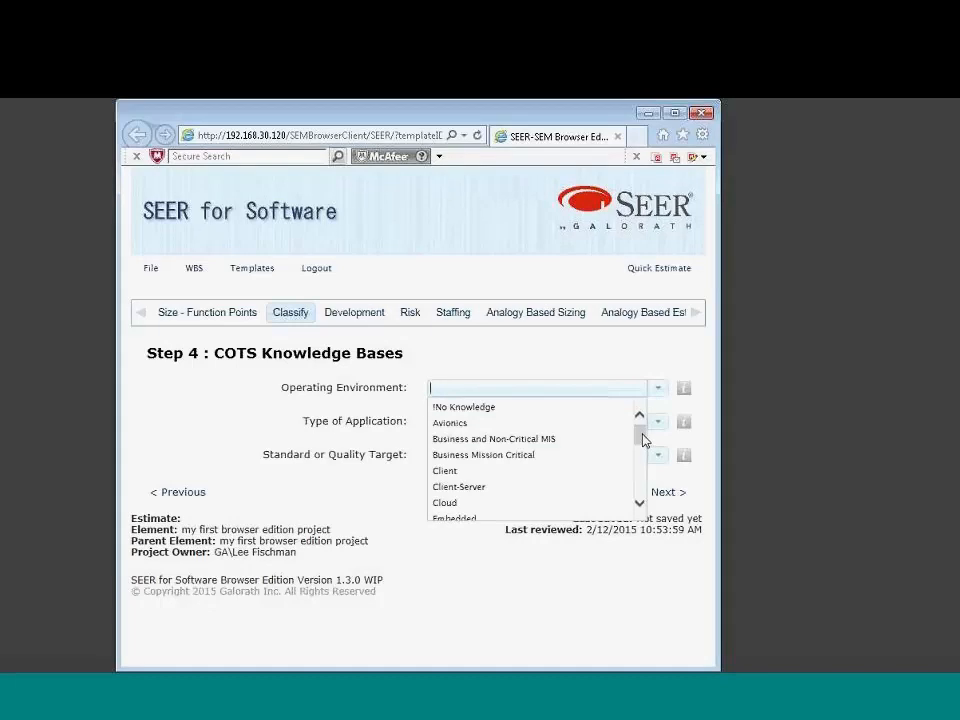
mouse_move(642, 440)
mouse_down()
mouse_move(641, 470)
mouse_move(636, 430)
mouse_up()
click(523, 456)
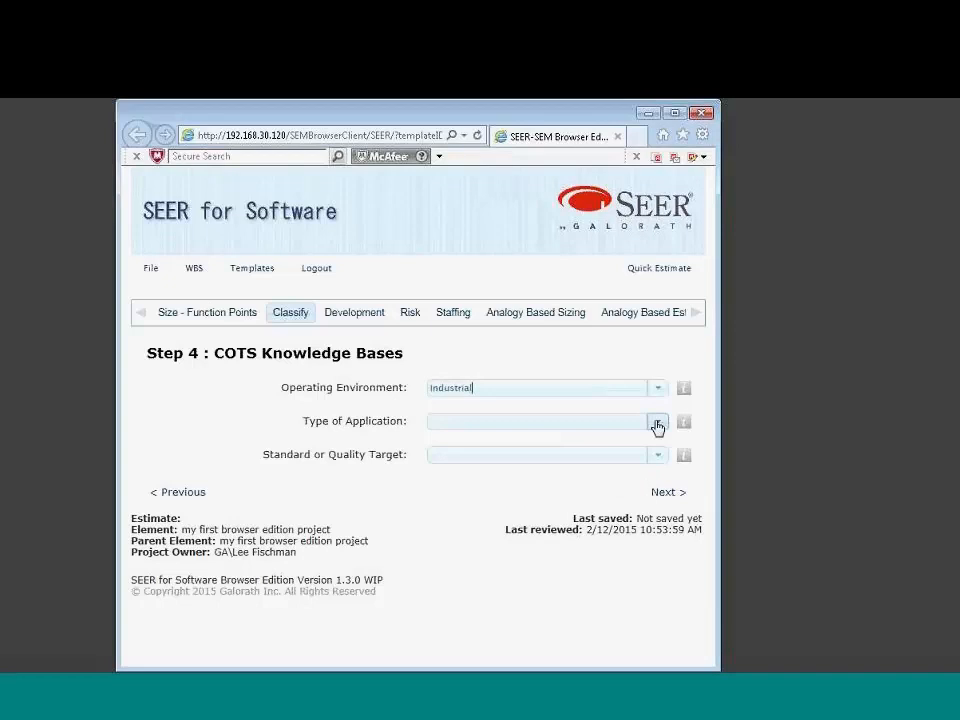
click(656, 423)
click(510, 489)
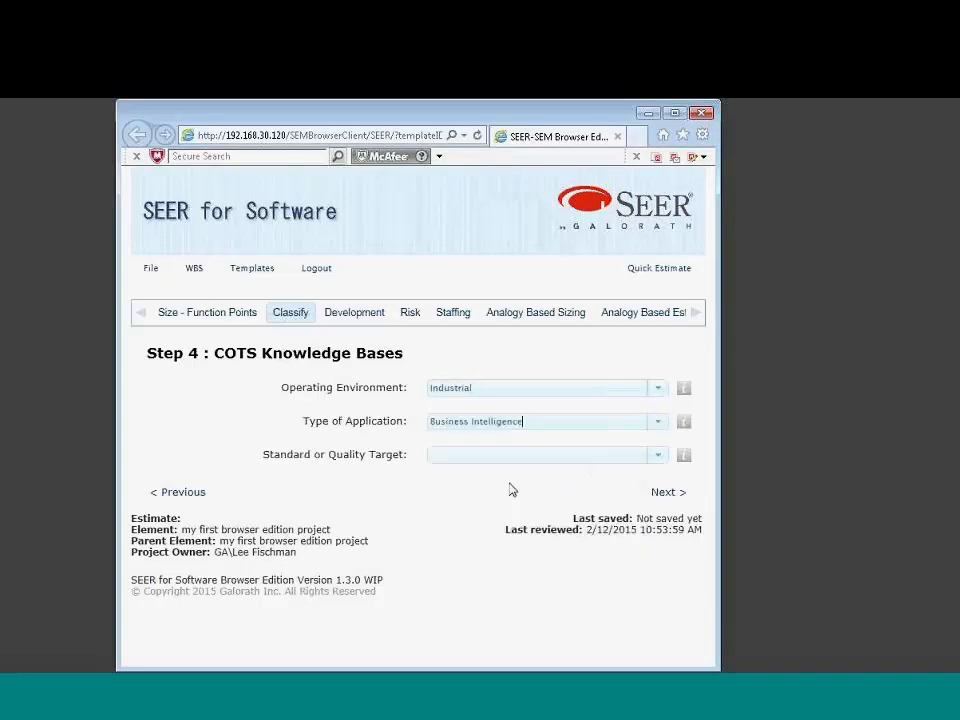
click(658, 455)
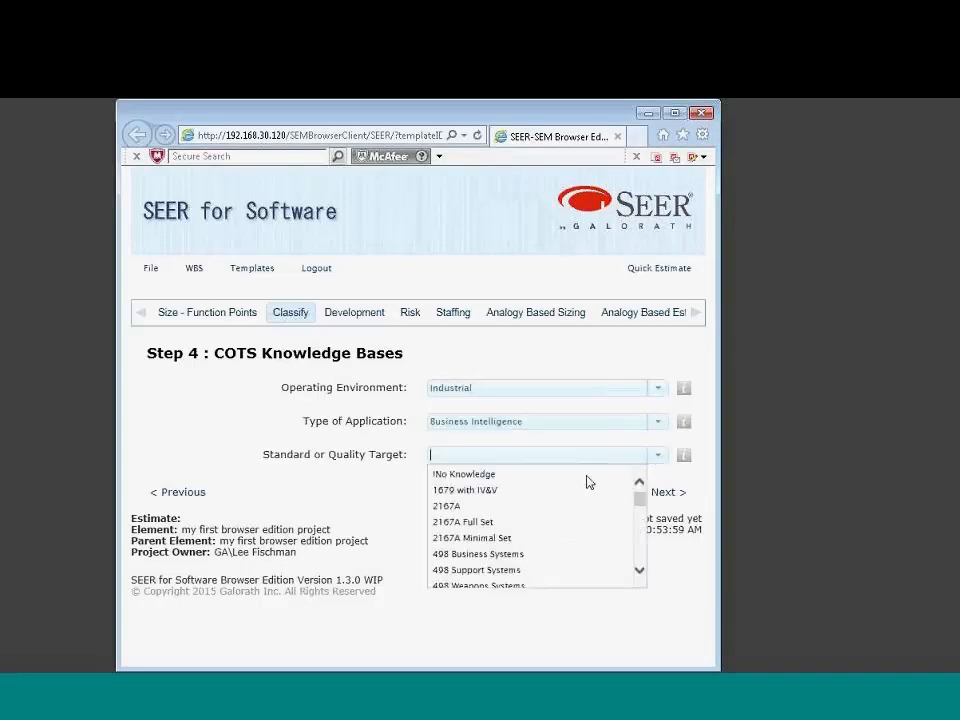
click(497, 523)
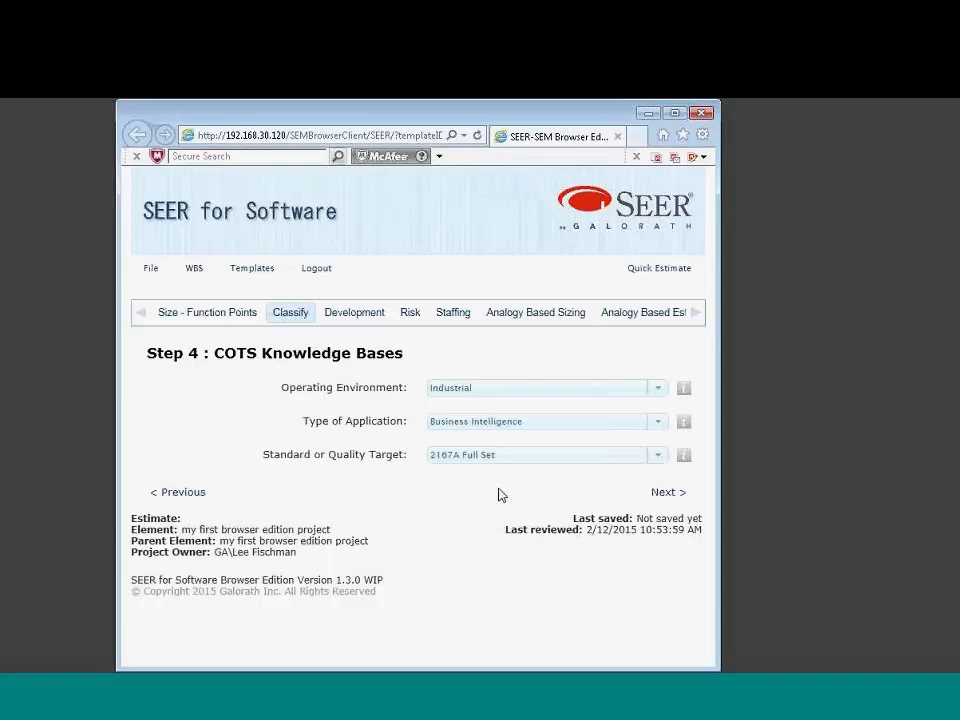
click(660, 390)
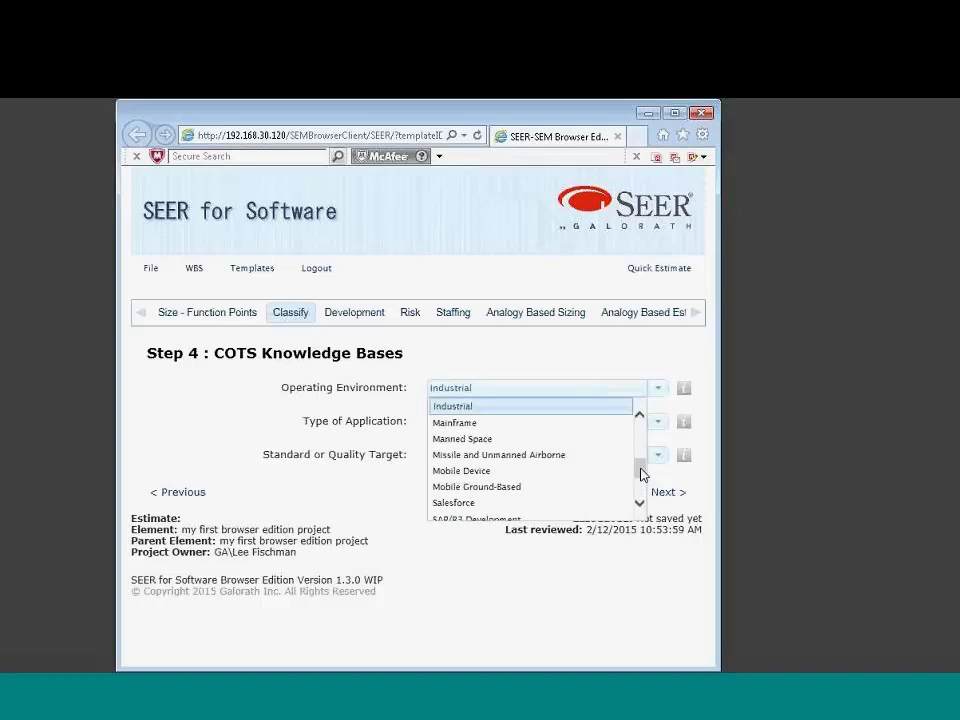
click(284, 506)
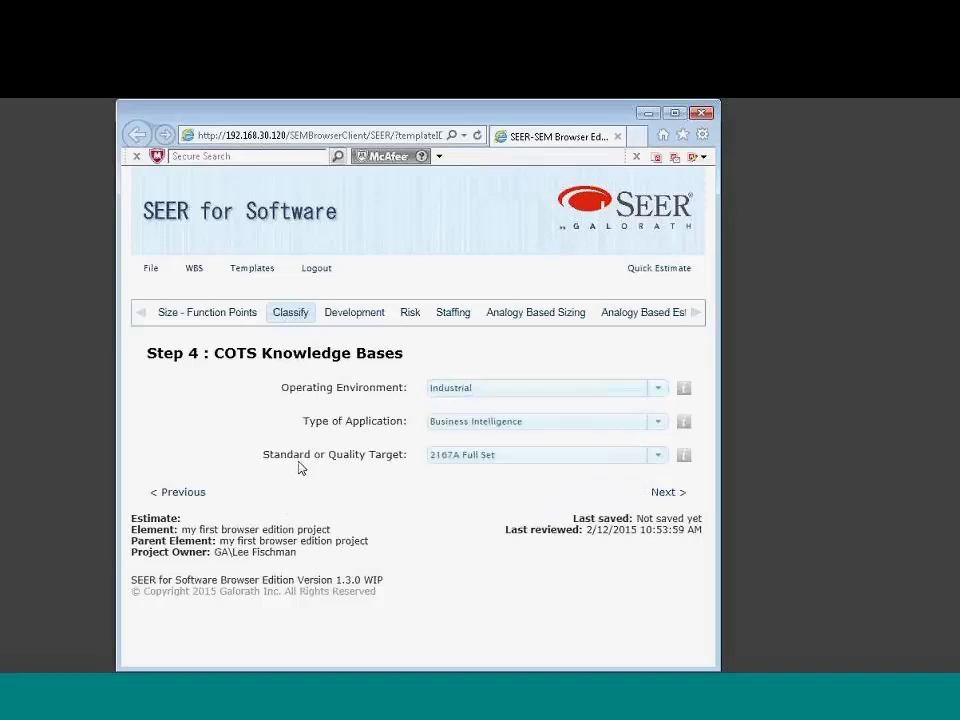
- In the Risk step, set Requirements Volatility to (Hi) Occasional moderate redirection and Effort Risk Tolerance to Extremely Conservative
click(348, 322)
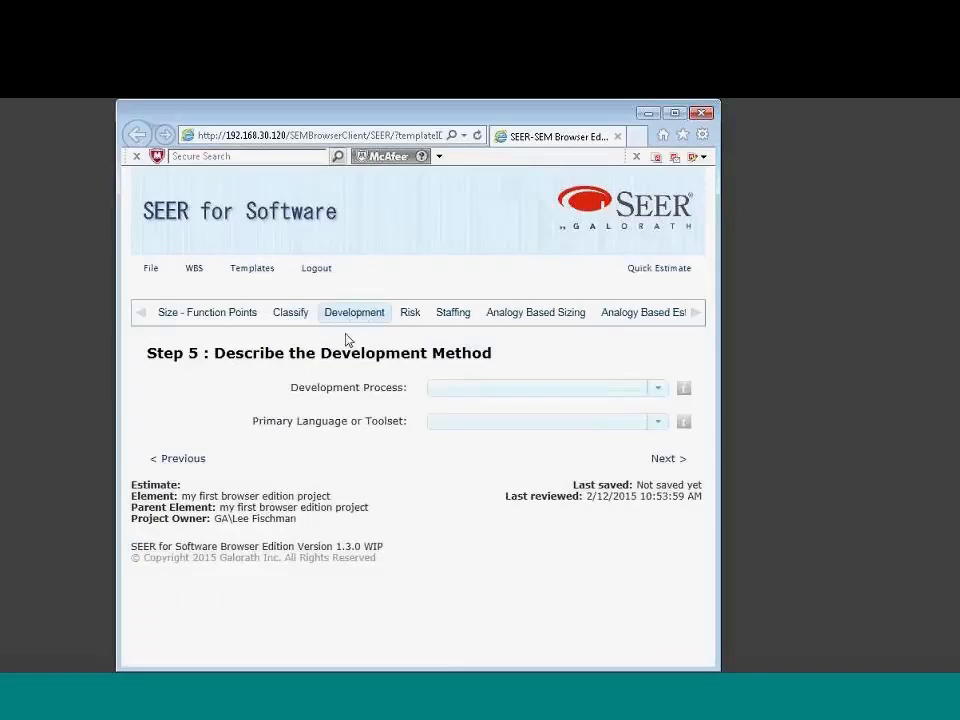
click(409, 314)
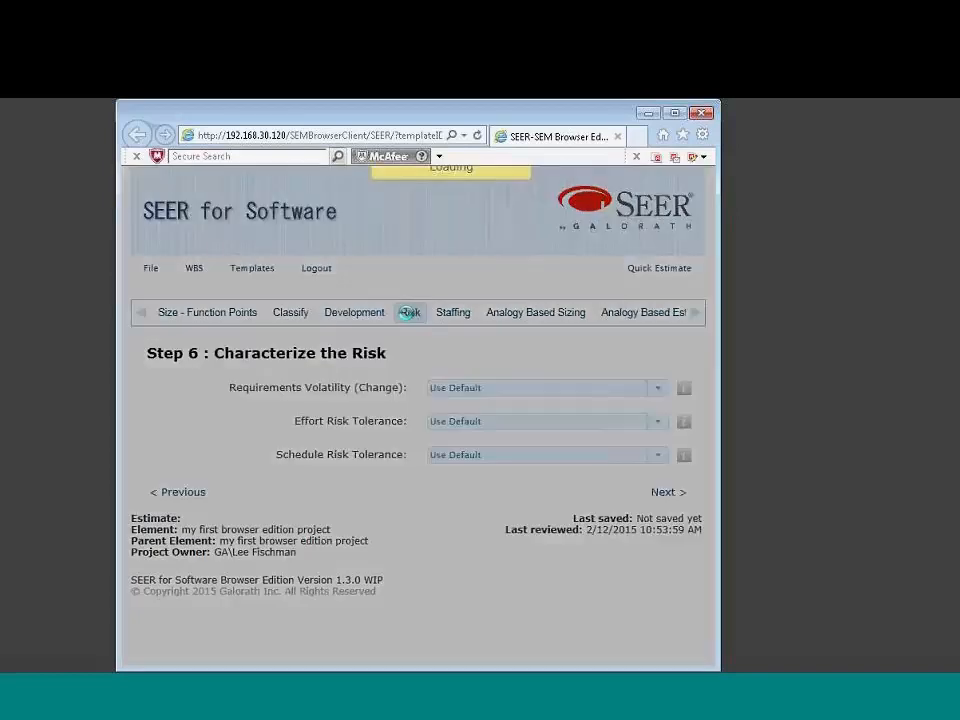
click(659, 389)
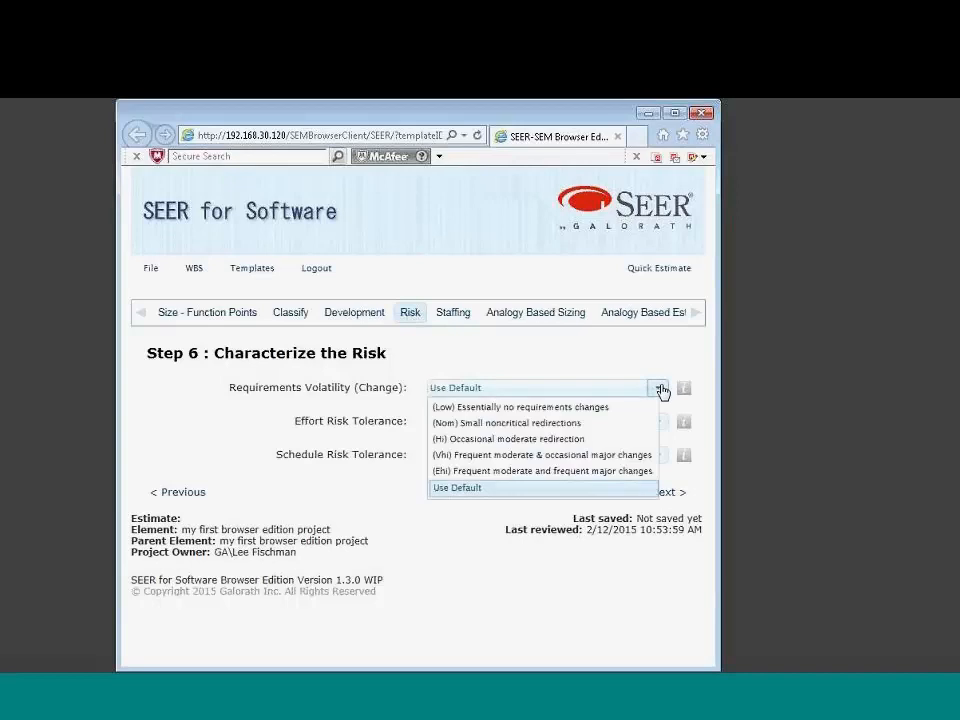
click(567, 444)
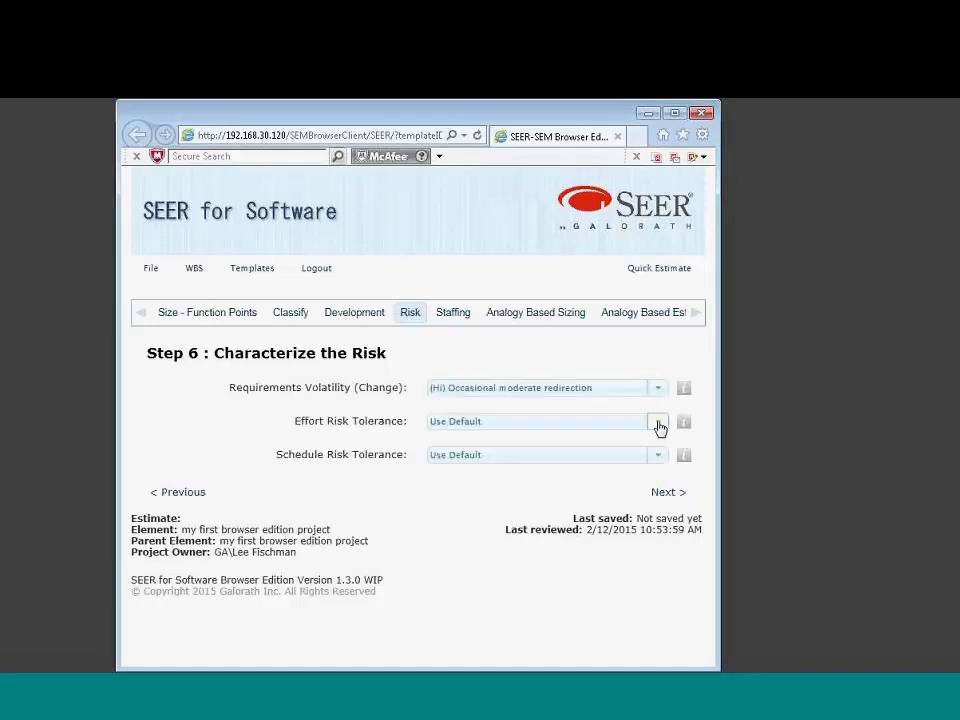
click(657, 423)
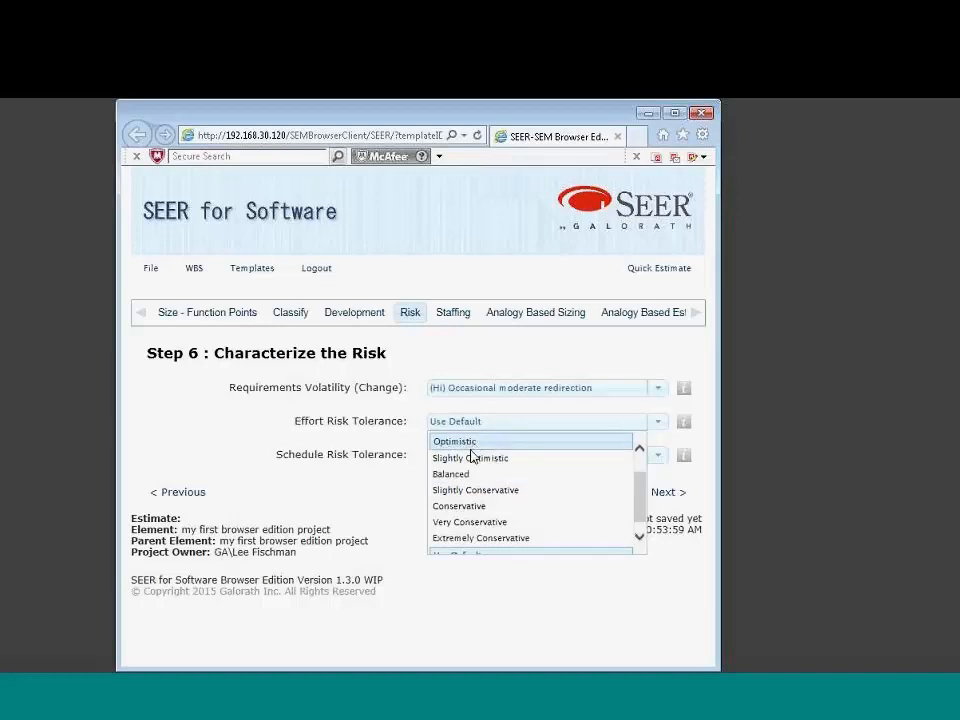
scroll(639, 542, up, 1)
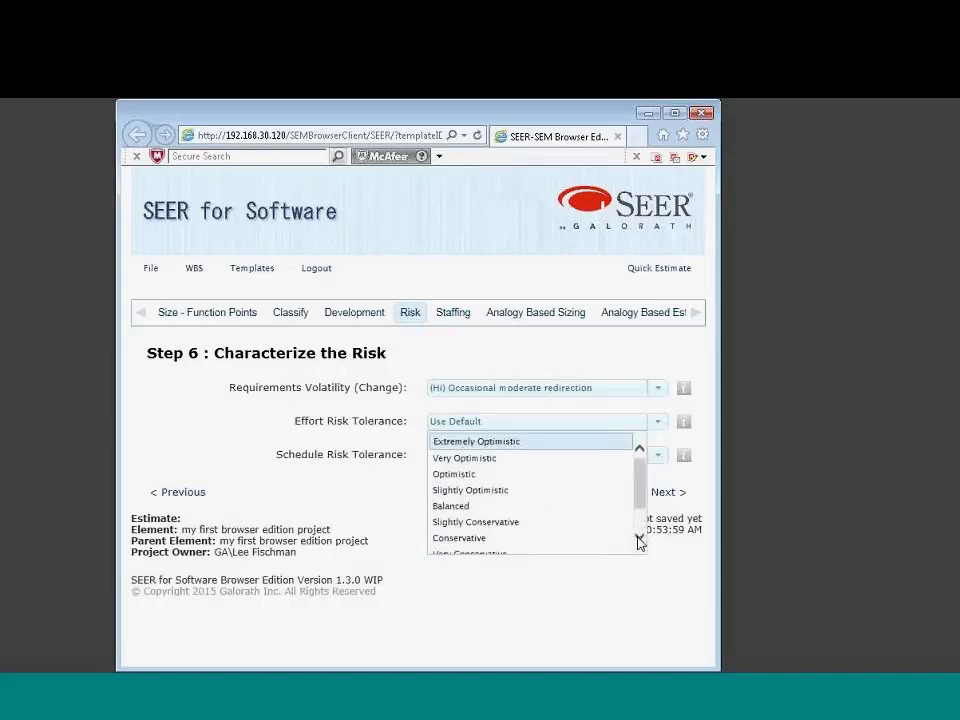
scroll(639, 540, down, 2)
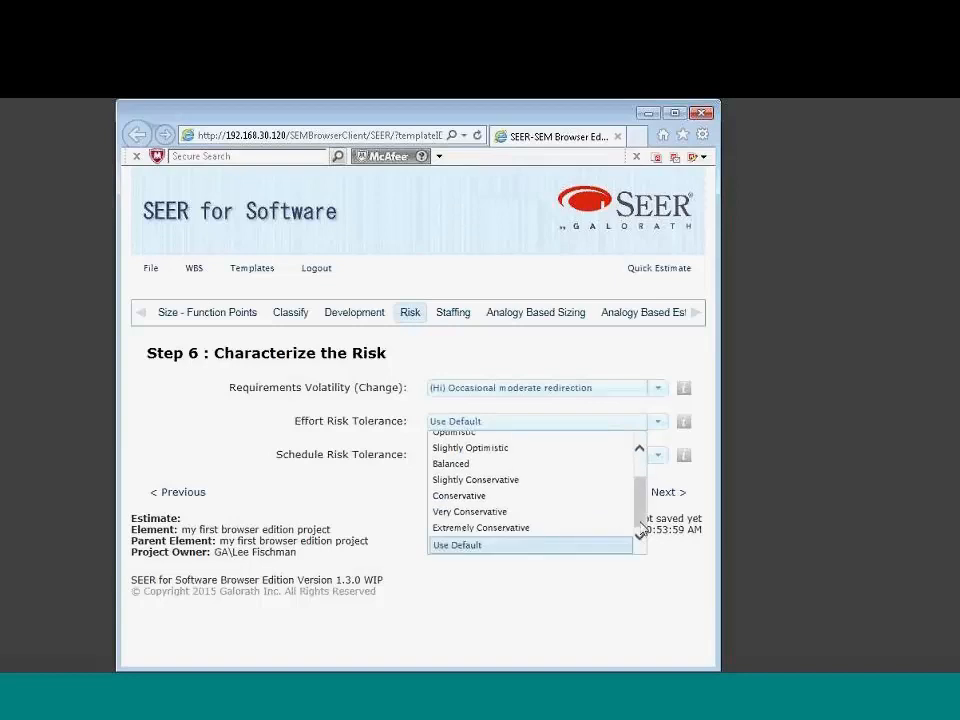
click(566, 532)
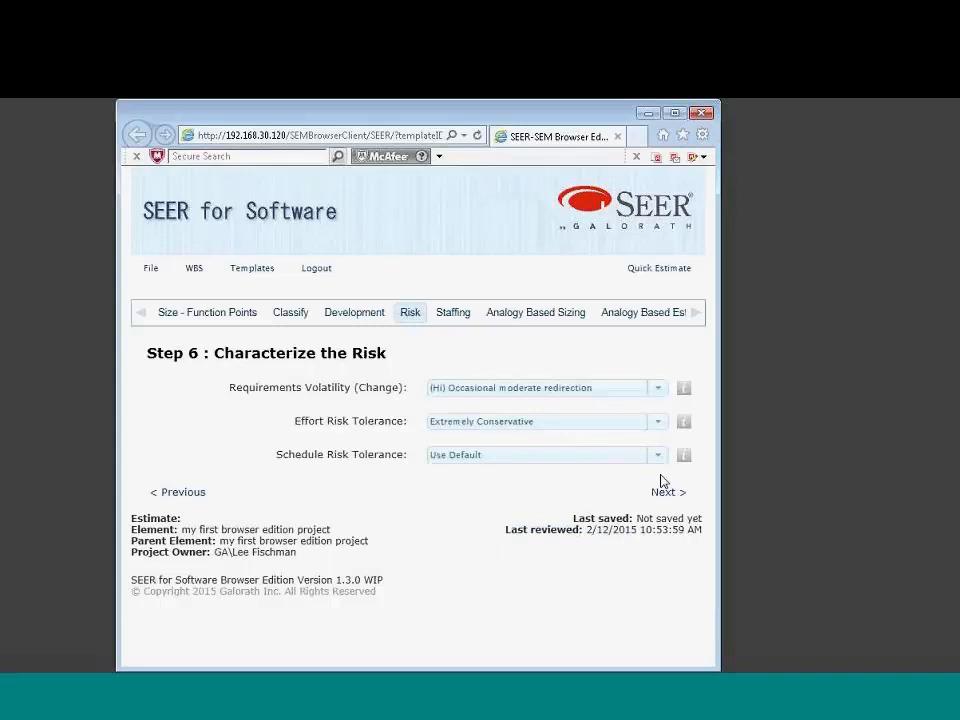
- Open the Analogy Based Sizing step, review the past-project filter's metrics, sets, types and name or description criteria, and apply the filter
click(489, 314)
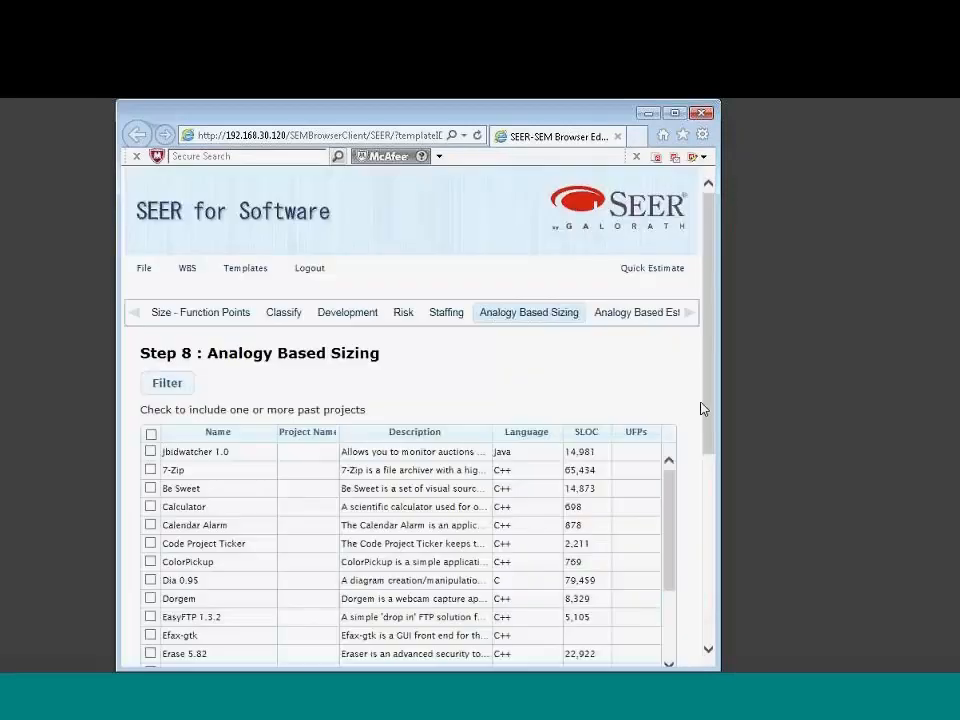
drag(707, 400, 703, 476)
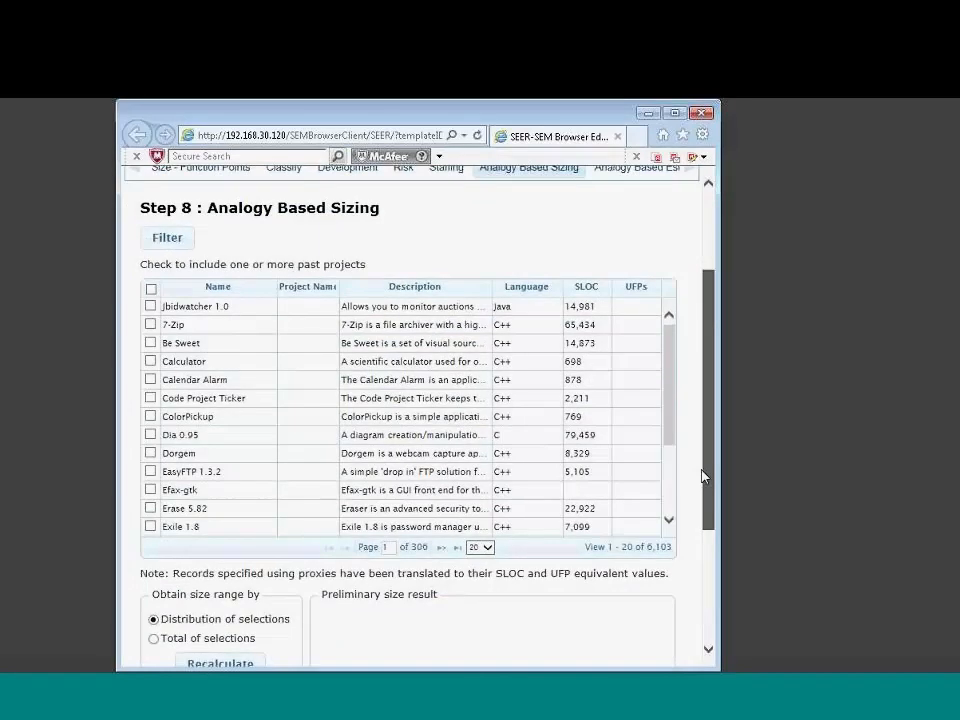
drag(703, 477, 703, 503)
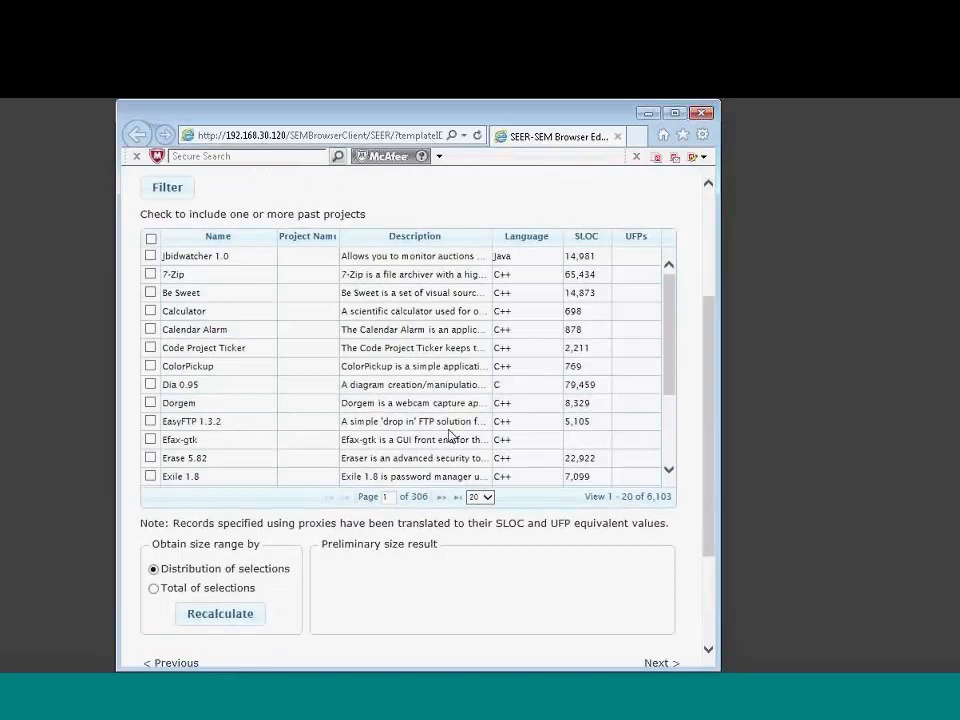
click(168, 189)
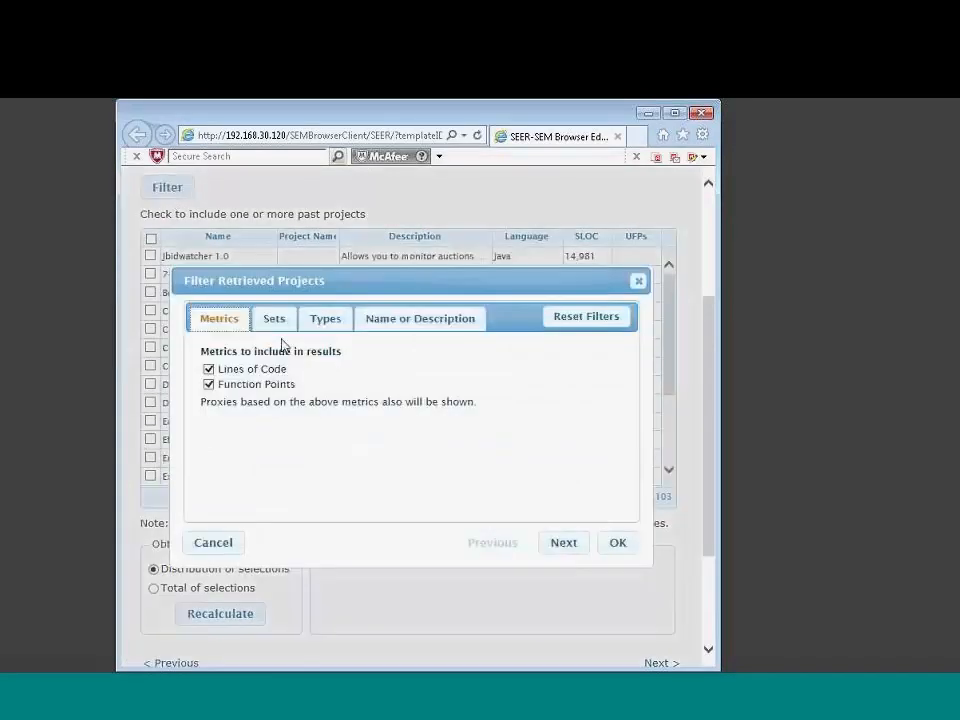
click(277, 320)
click(317, 321)
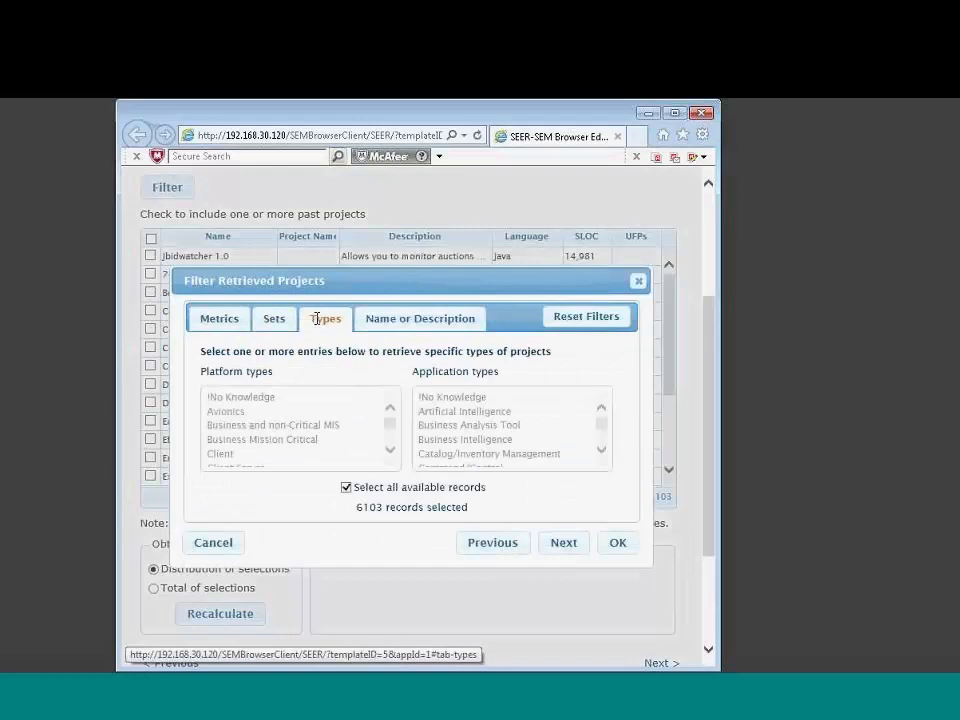
click(383, 318)
click(618, 545)
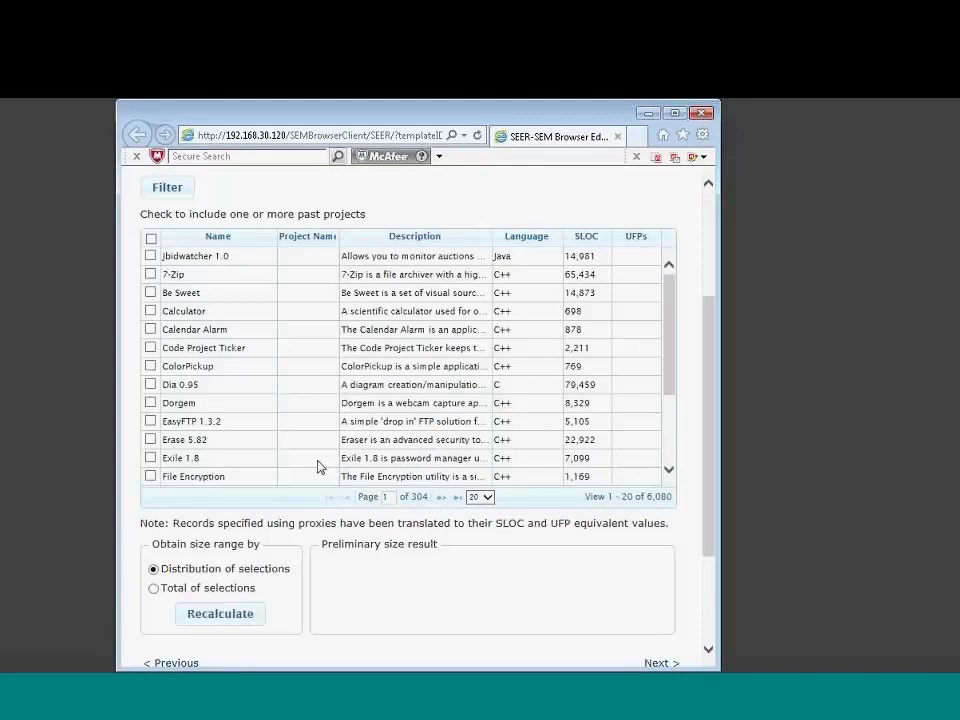
- Include the past projects Firewall PAPI, Gaim 1.5 and GNU Typist 2.7 and recalculate the size range from the distribution of selections
scroll(671, 334, down, 1)
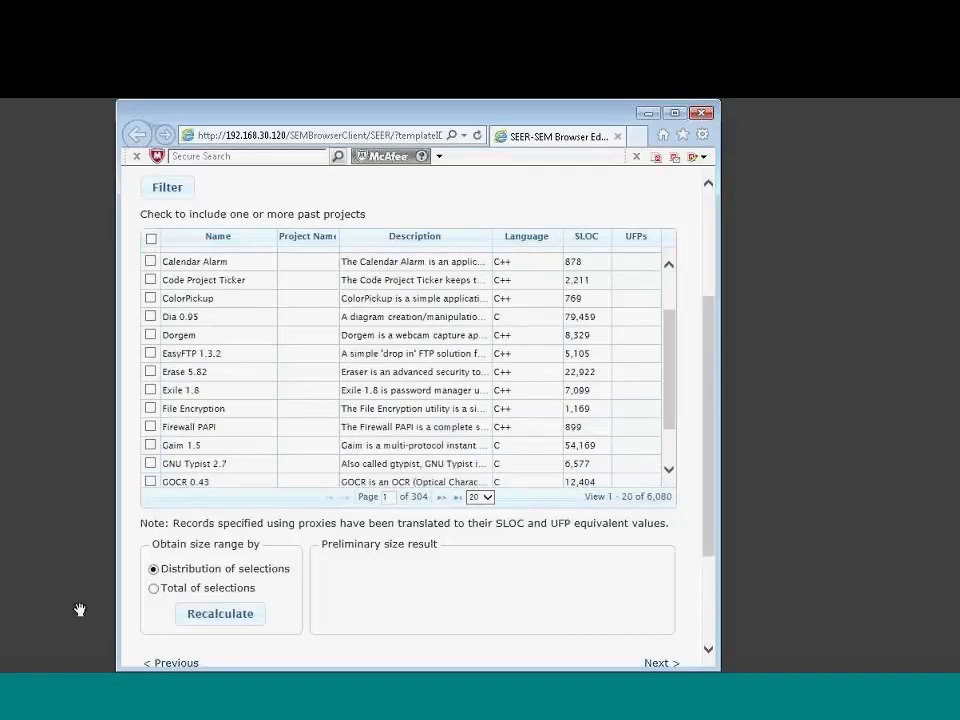
click(150, 463)
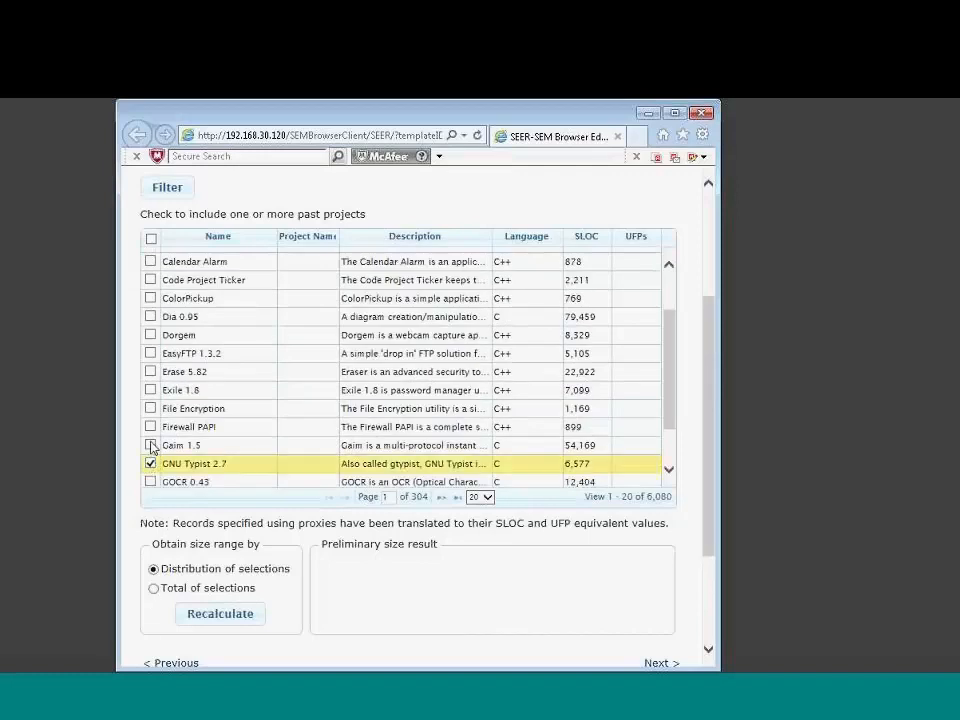
click(150, 426)
click(208, 614)
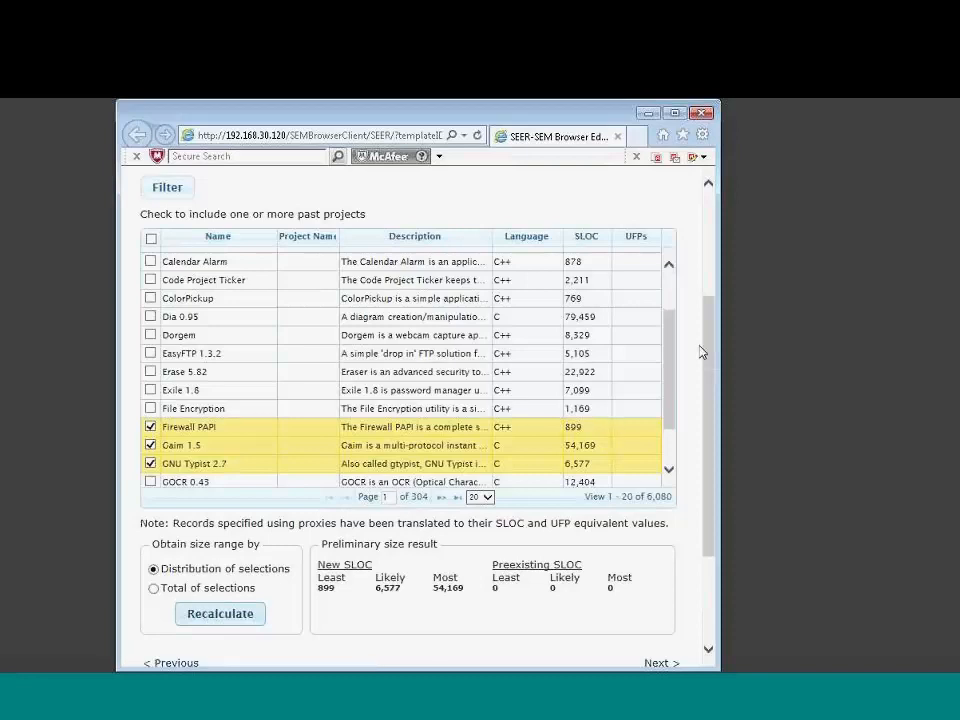
- Review the Analogy Based Estimating, Scatterplot and PMC Snapshots steps, including the entry form for a Work Complete snapshot
drag(708, 352, 708, 250)
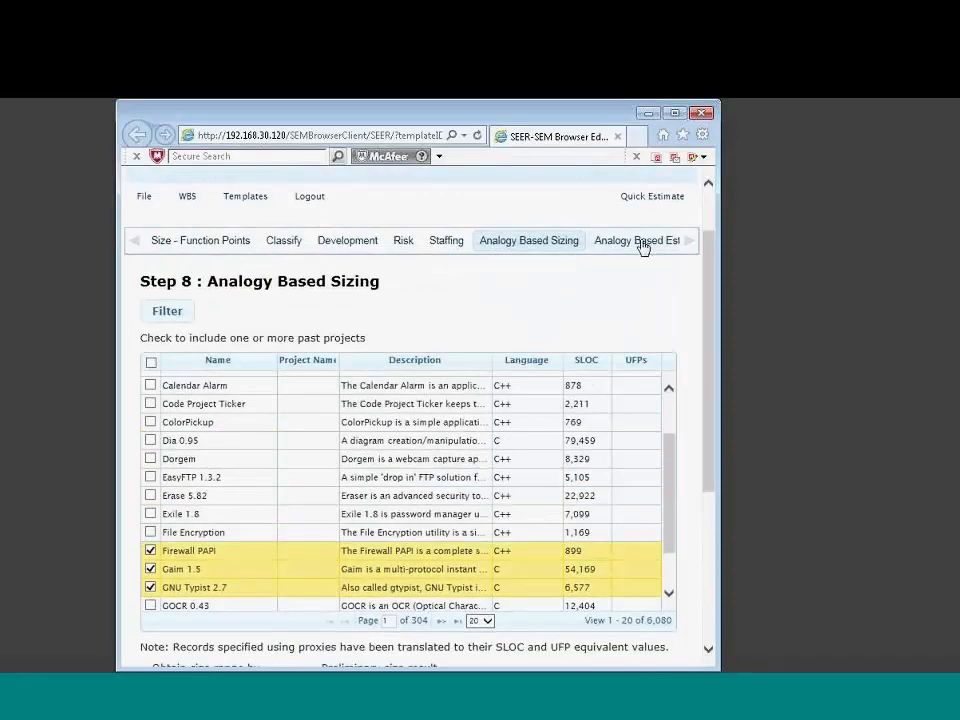
click(643, 247)
click(395, 450)
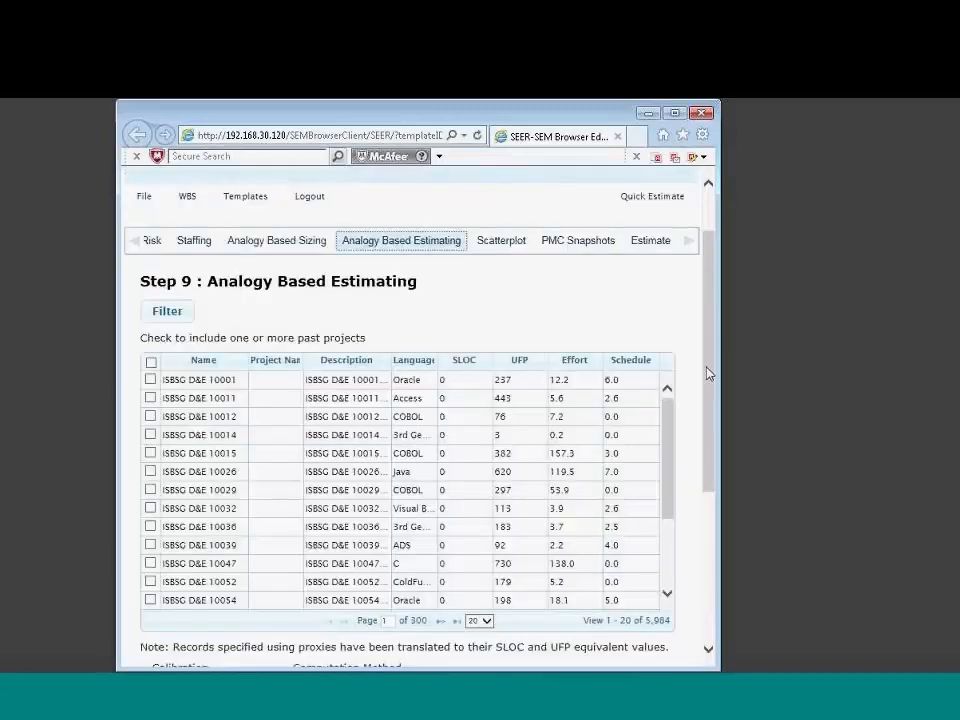
mouse_move(710, 368)
mouse_down()
mouse_move(701, 435)
mouse_move(697, 375)
mouse_up()
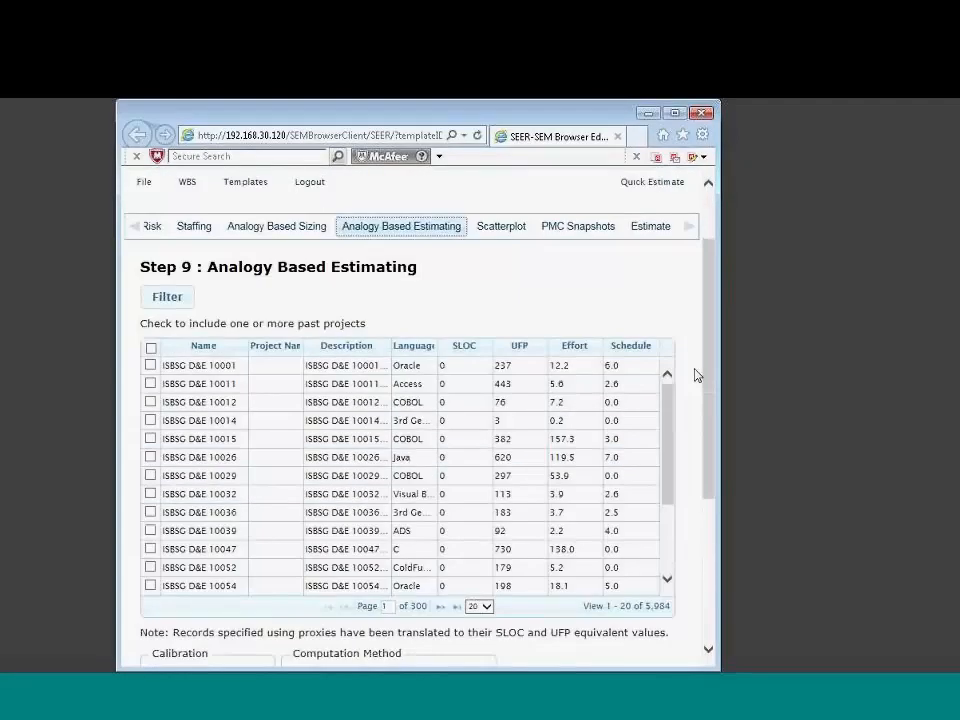
click(495, 230)
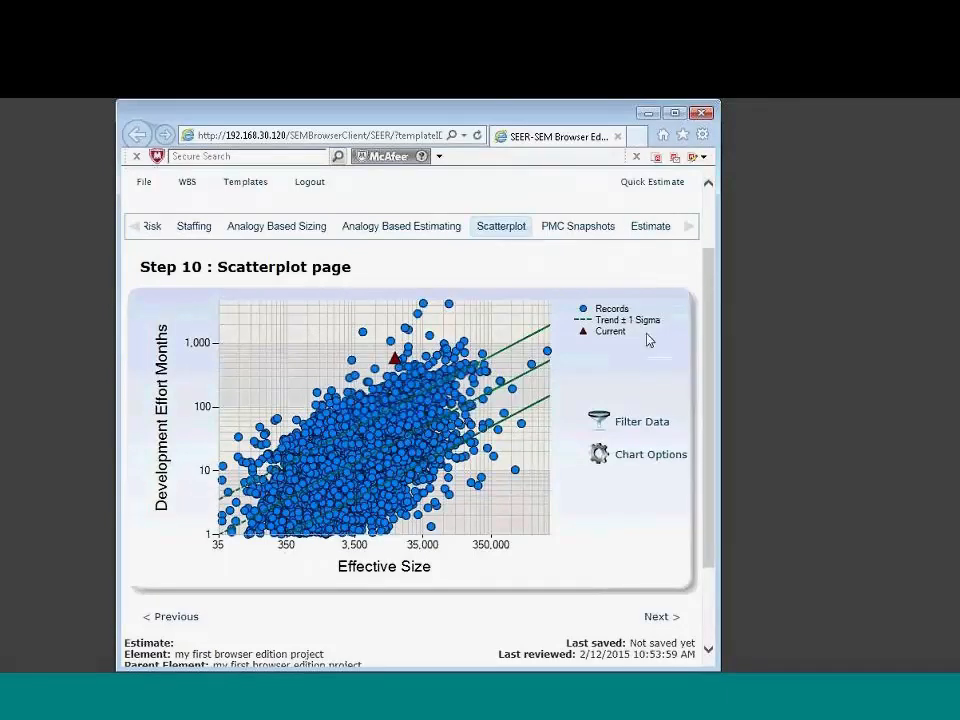
click(592, 230)
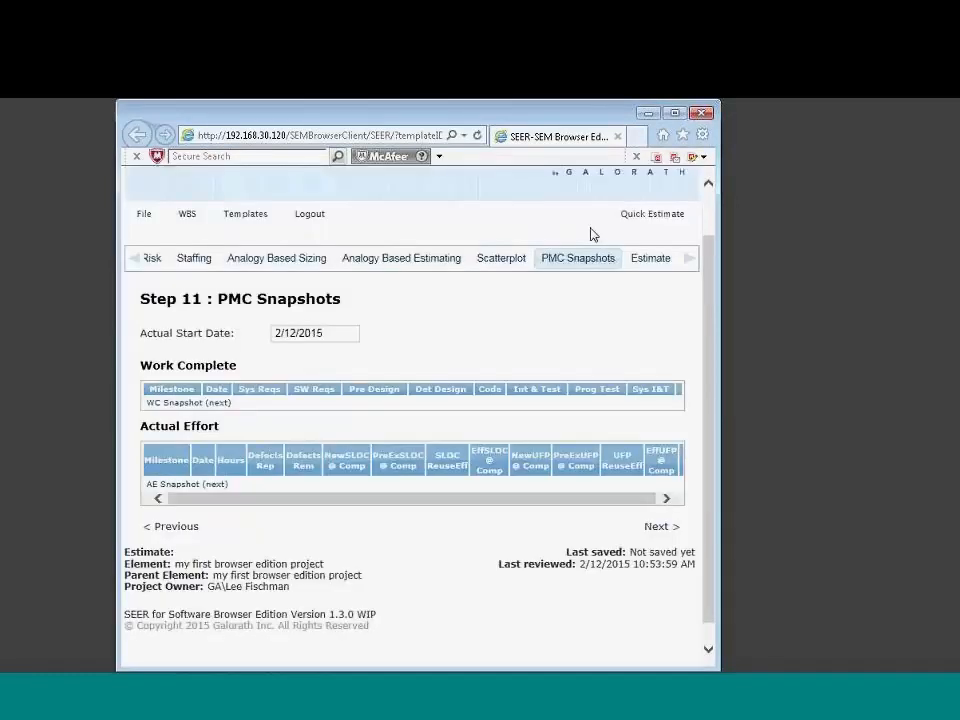
click(169, 408)
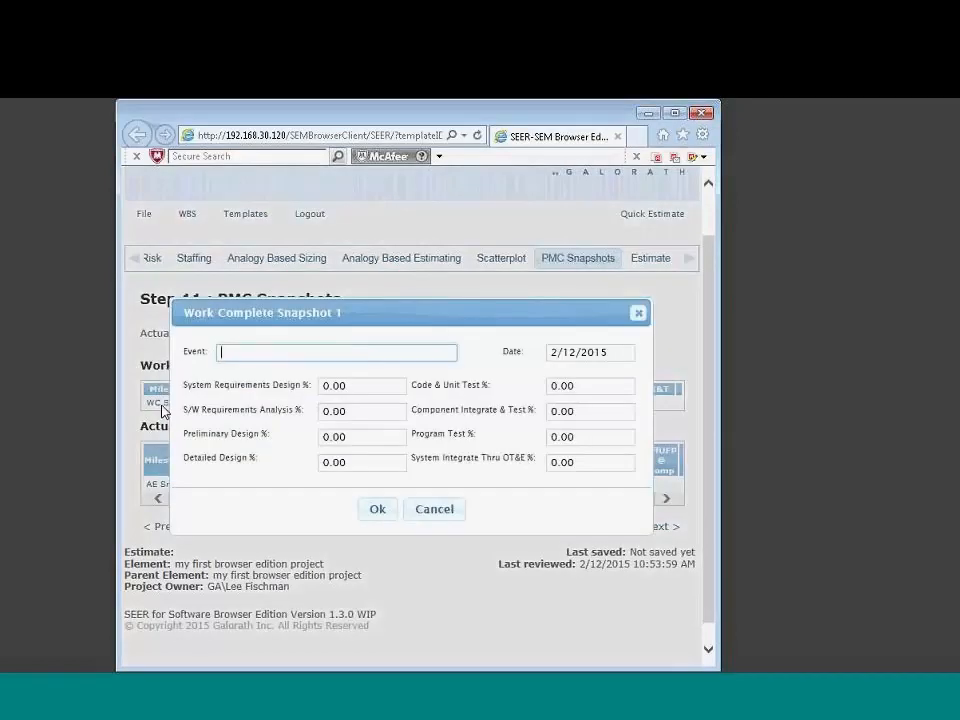
click(637, 314)
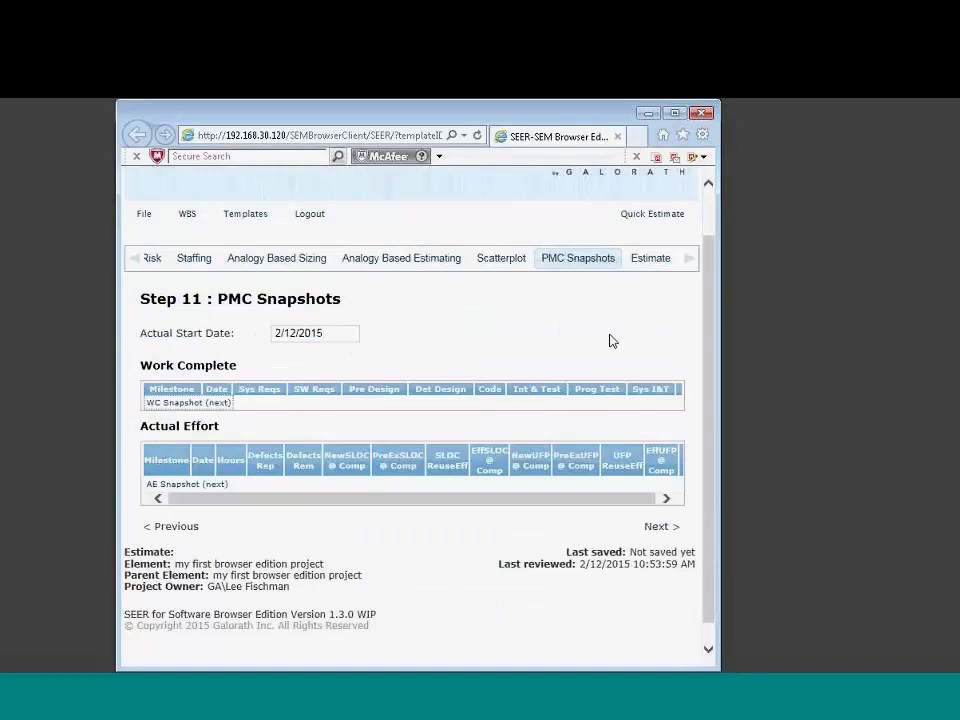
- Return to the Estimate step and compare the current estimate's results and settings with "ref 1" in the tradeoffs report
click(660, 262)
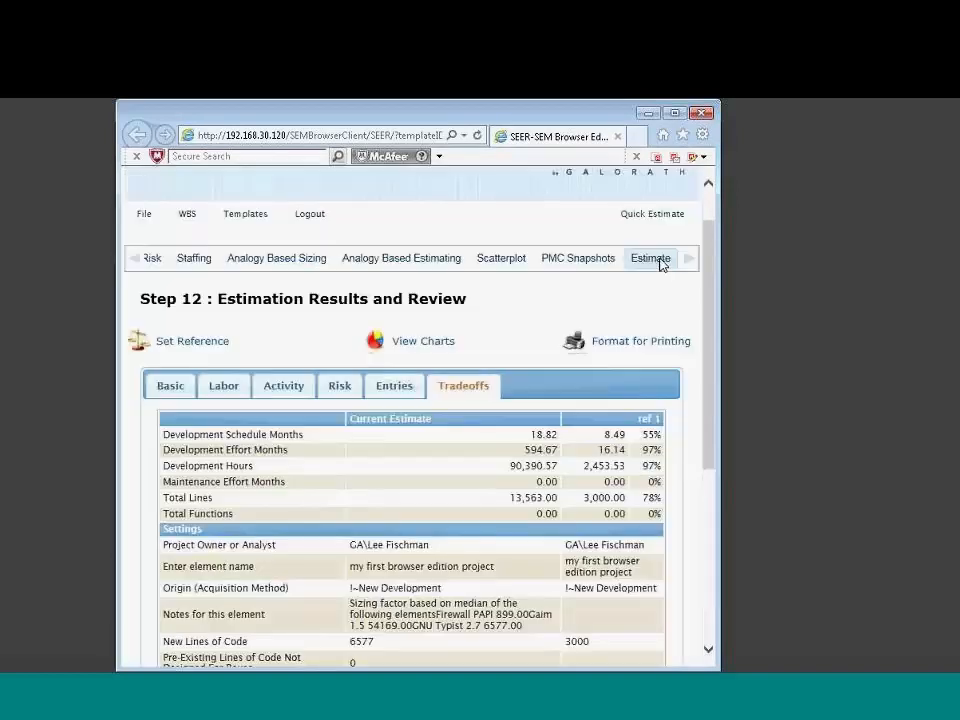
drag(710, 261, 714, 416)
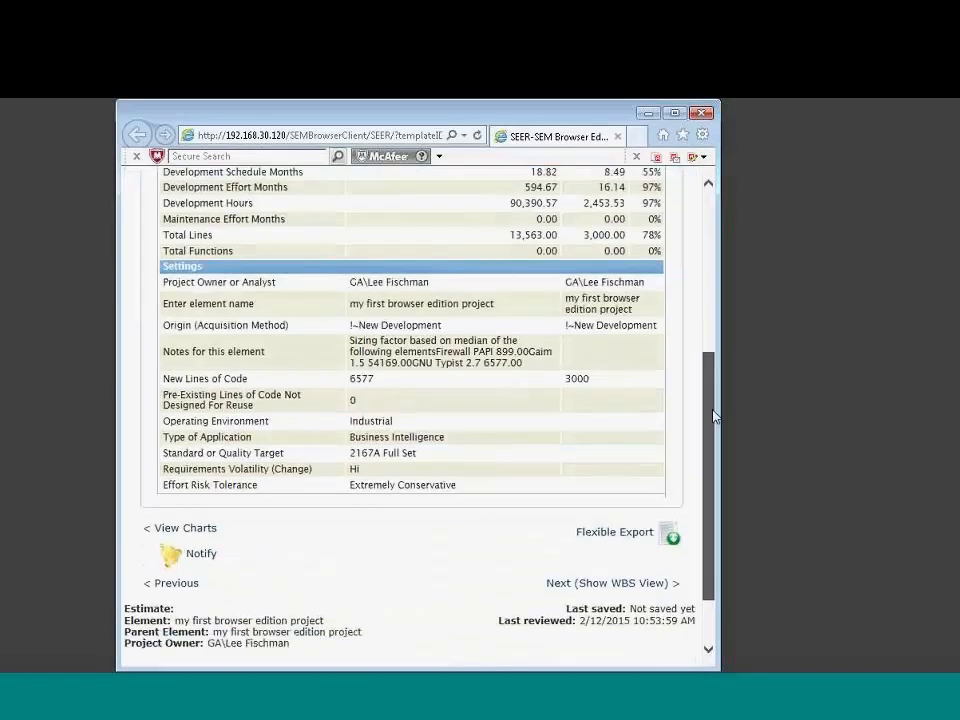
- Review the Activity, Basic and Defects reports offered by Flexible Export, and export the Quick Estimate report
click(607, 536)
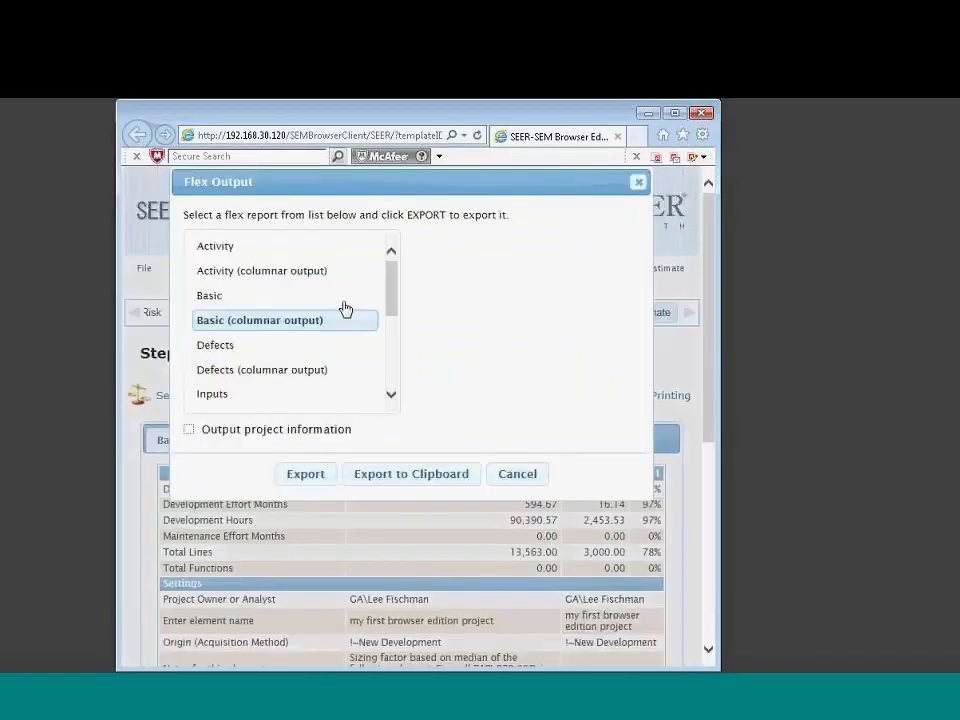
click(282, 259)
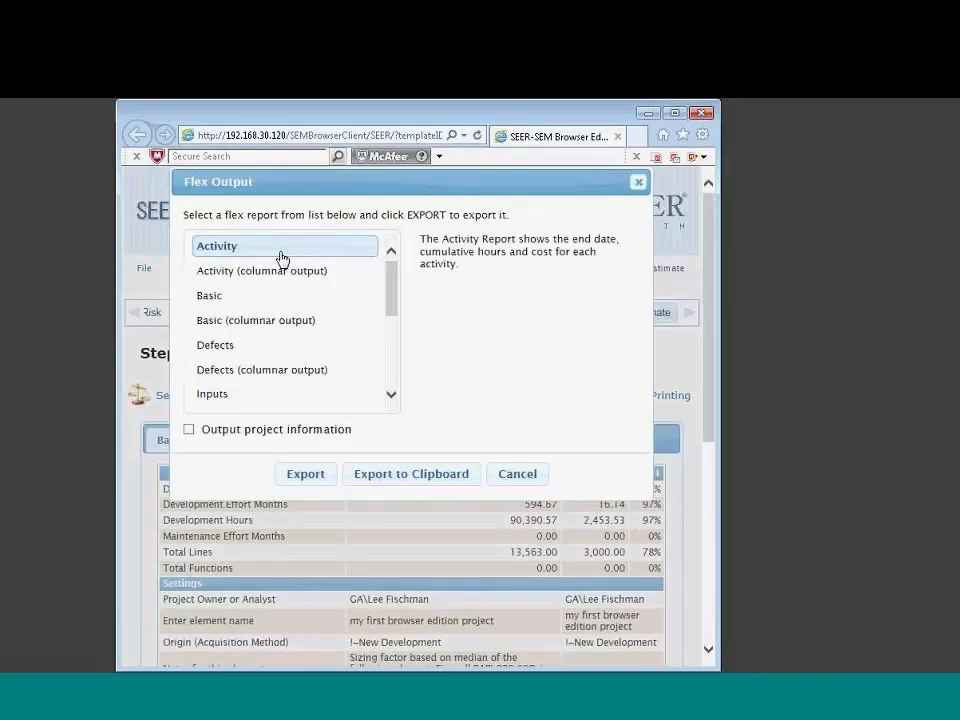
click(272, 272)
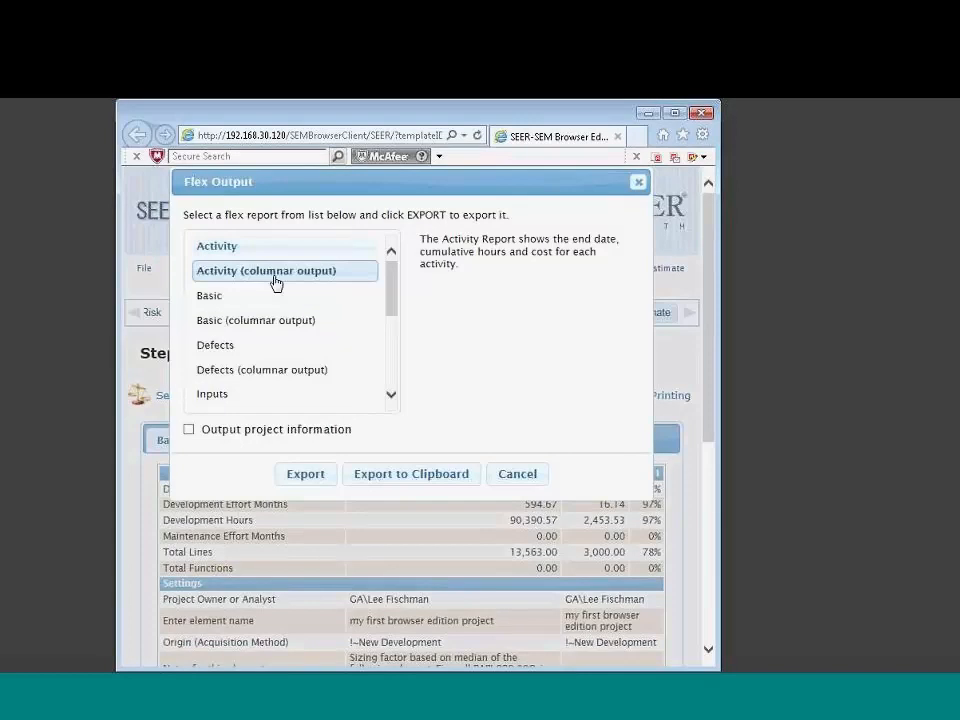
click(272, 304)
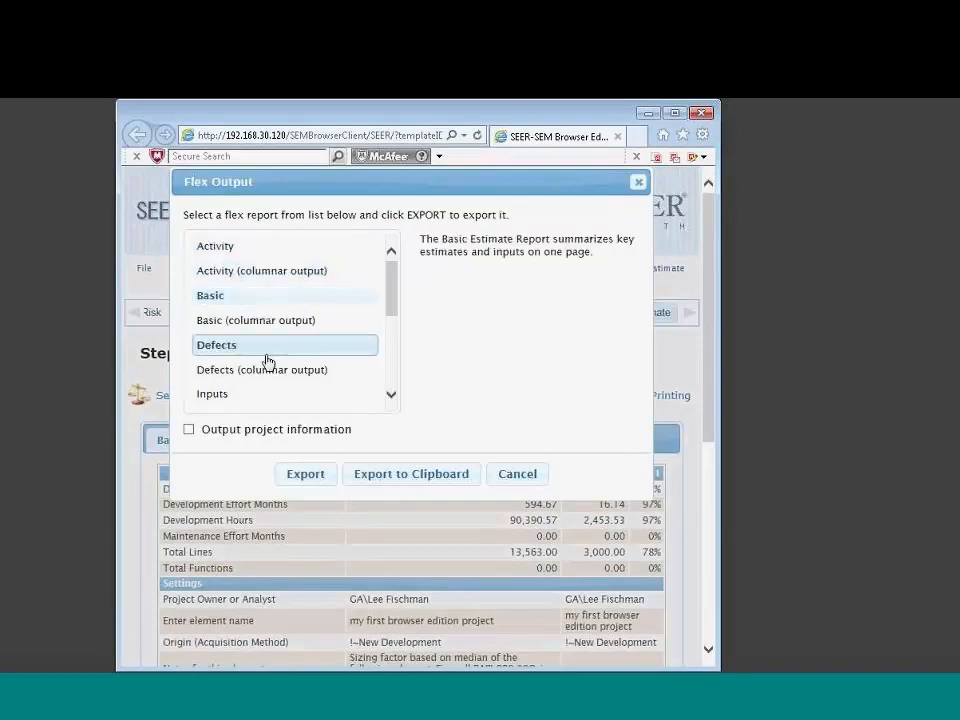
click(268, 352)
drag(388, 308, 333, 352)
click(310, 350)
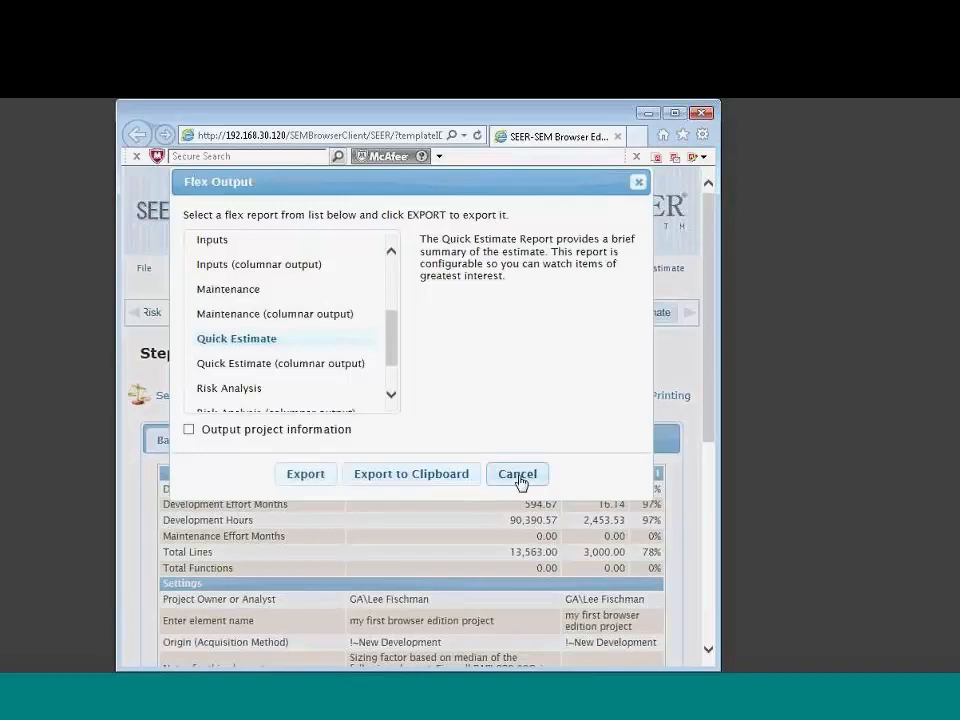
click(304, 476)
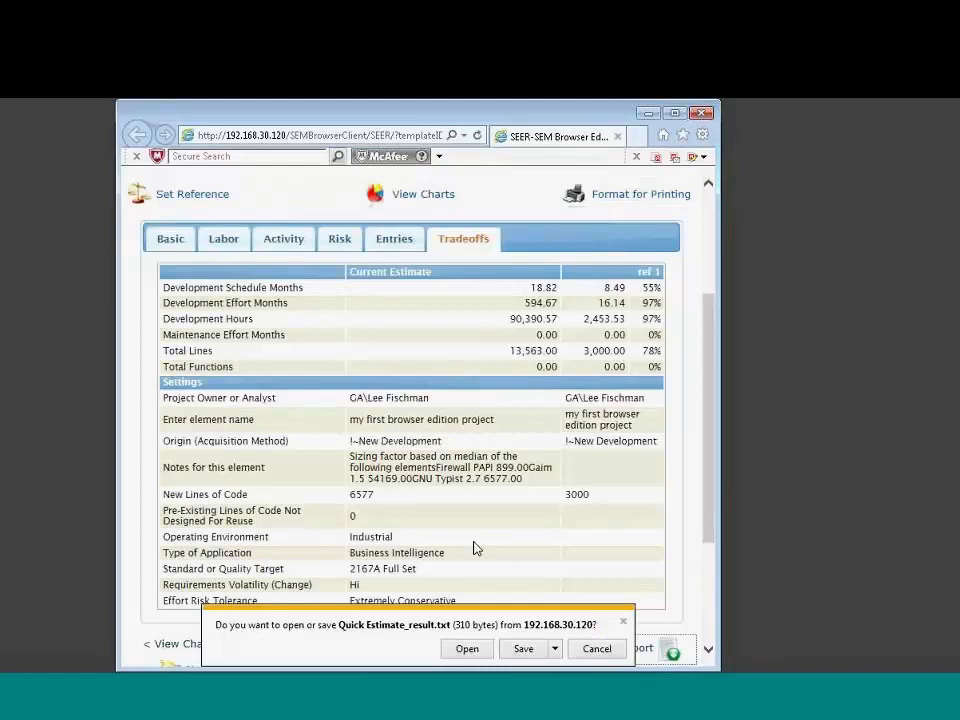
- Open the exported Quick Estimate_result.txt in Notepad, review its contents, and close it
click(481, 648)
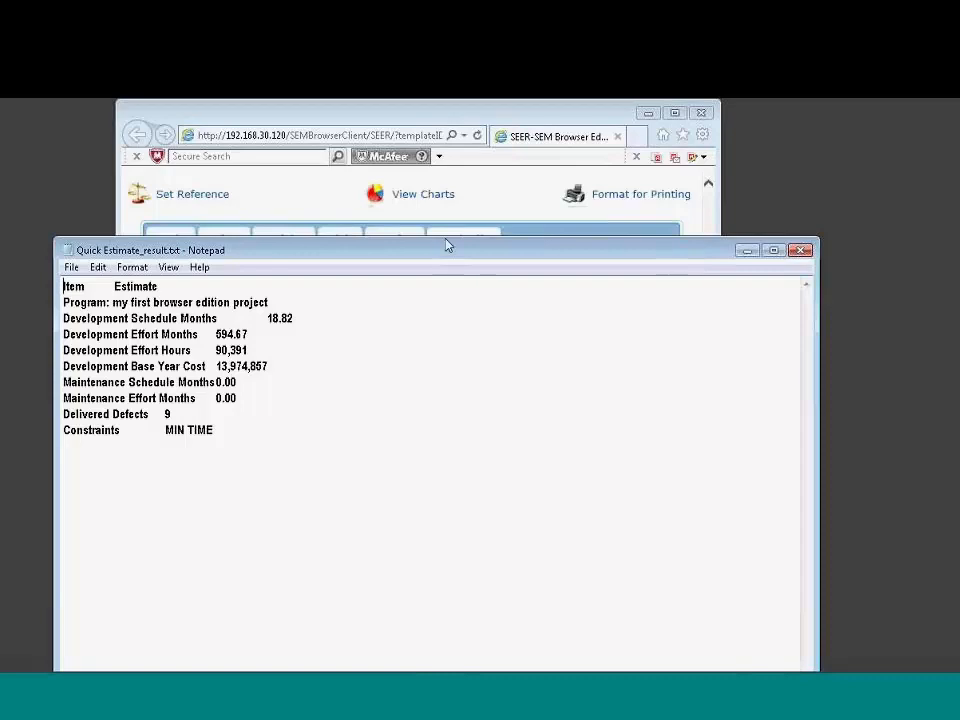
drag(447, 245, 460, 228)
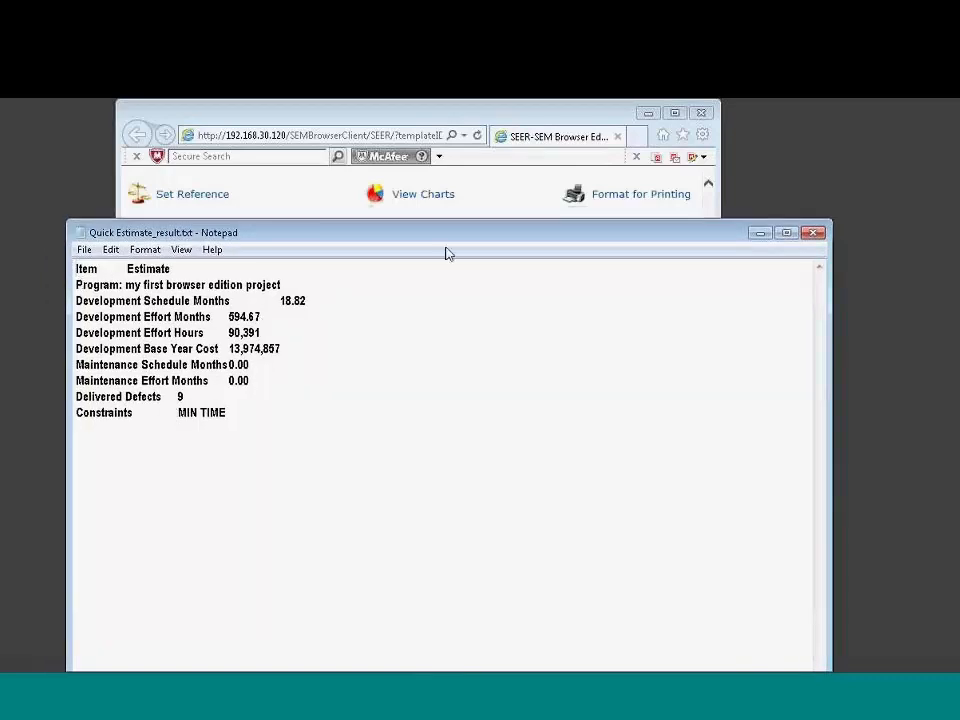
click(813, 232)
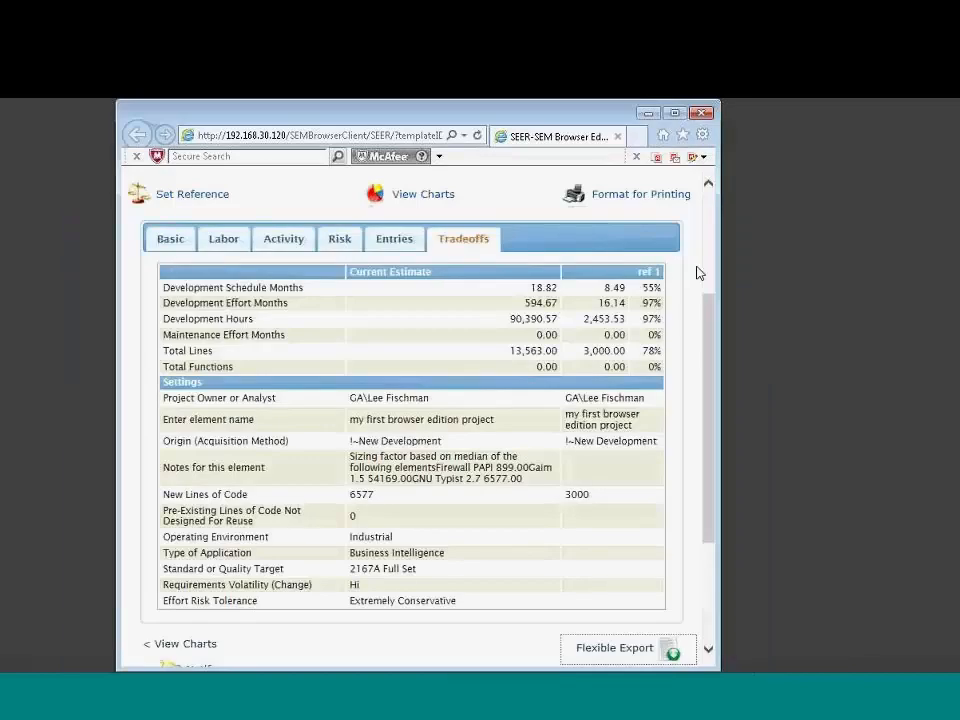
- View the form for sending an estimate notification by mail, and dismiss it without sending
scroll(709, 315, down, 2)
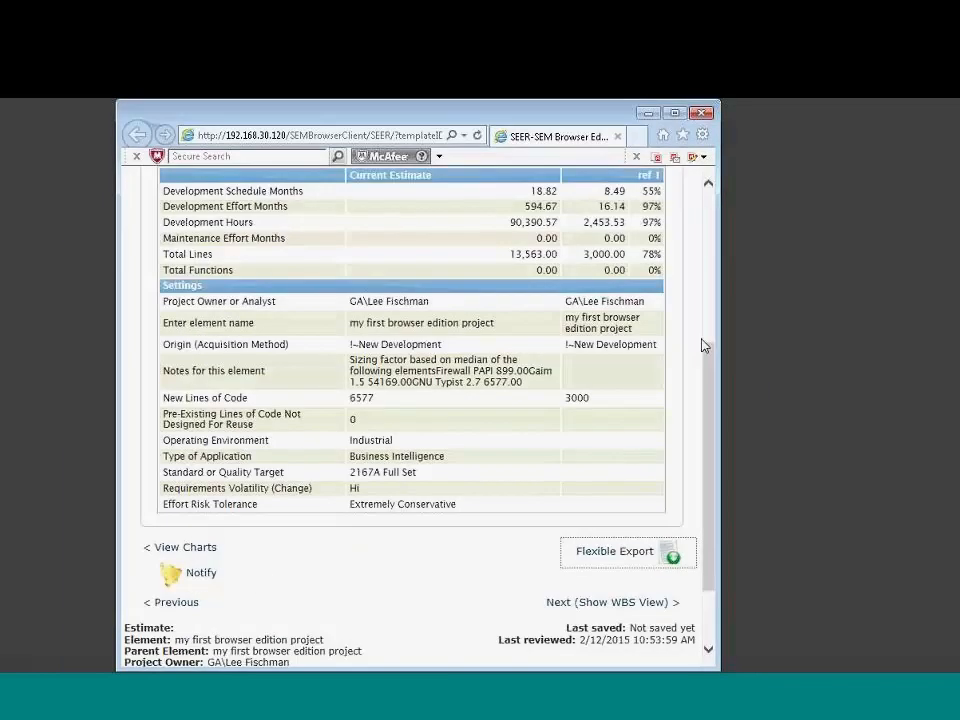
click(204, 577)
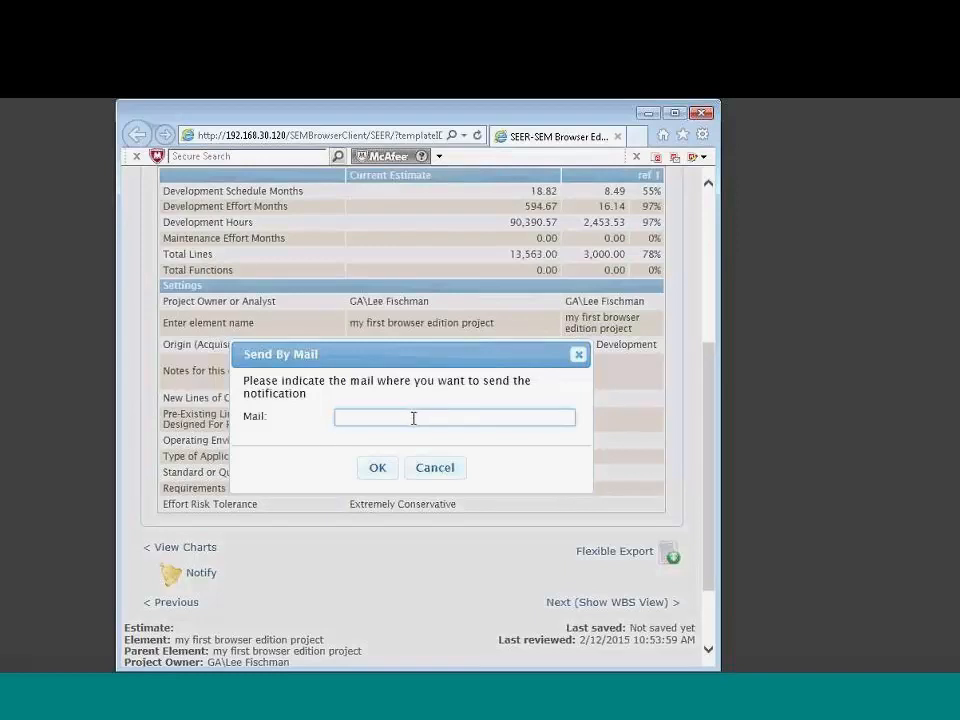
click(431, 470)
- Show the project's WBS as a popup, widen the browser window, and reposition the popup for a clearer view
drag(713, 368, 688, 246)
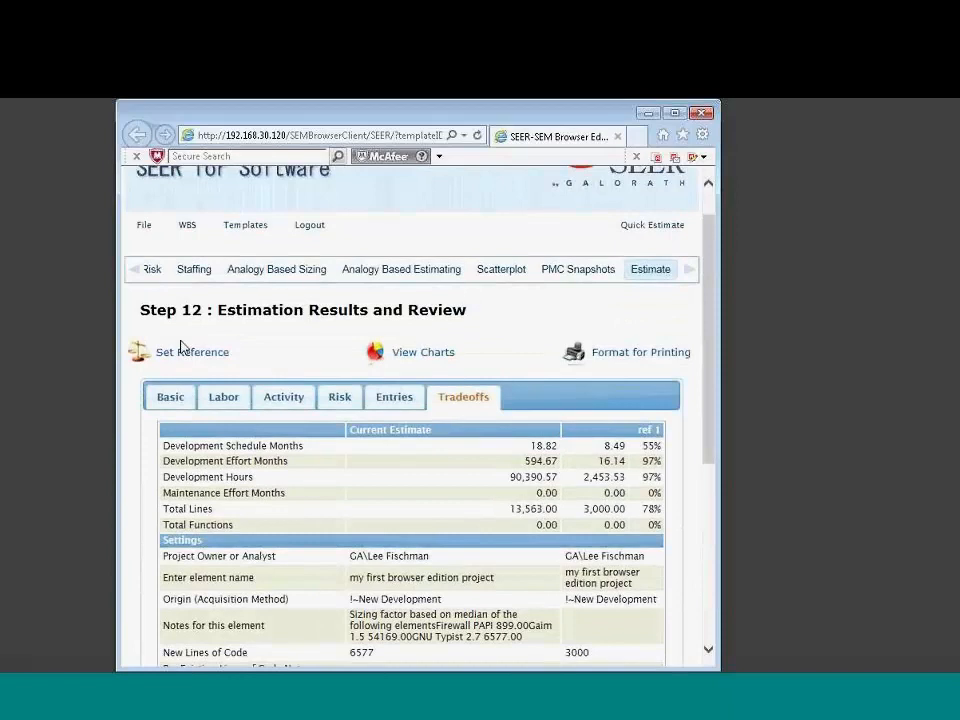
click(135, 271)
click(135, 271)
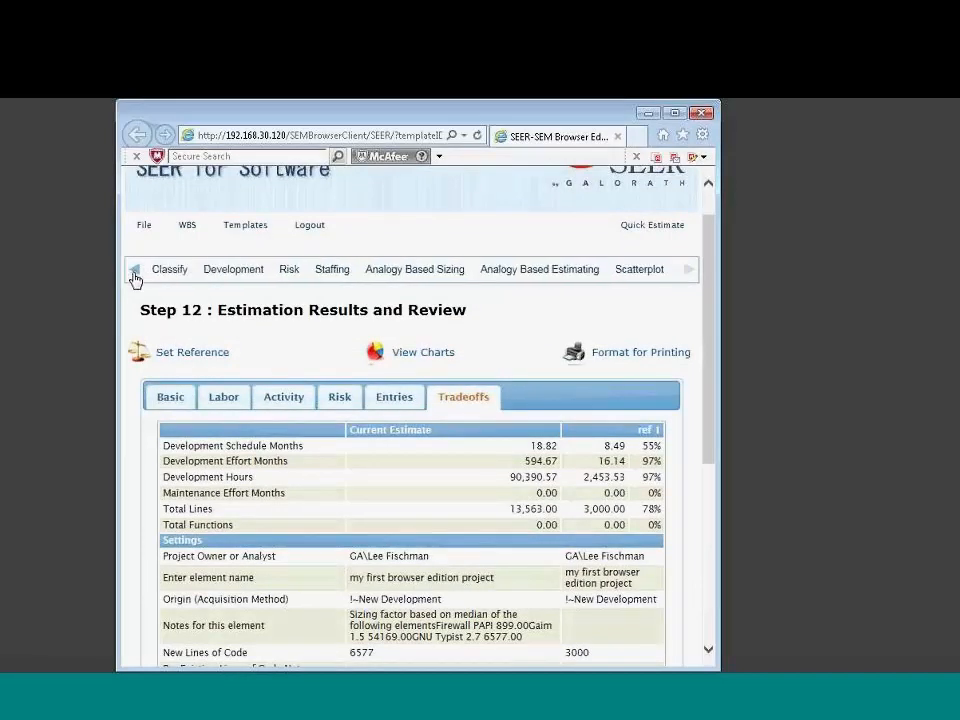
click(187, 230)
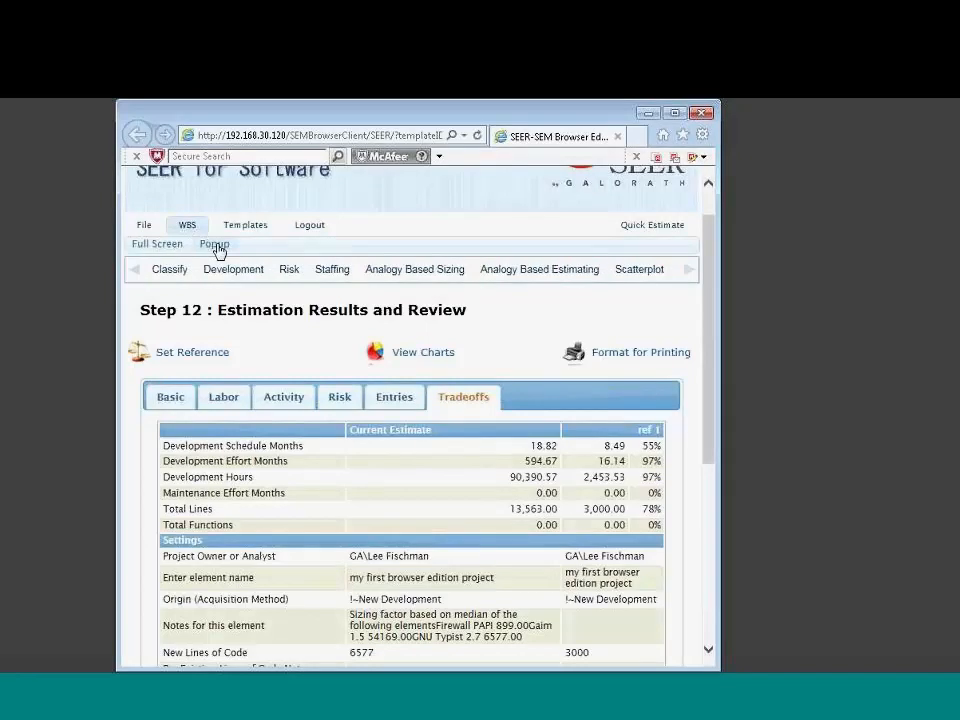
click(215, 245)
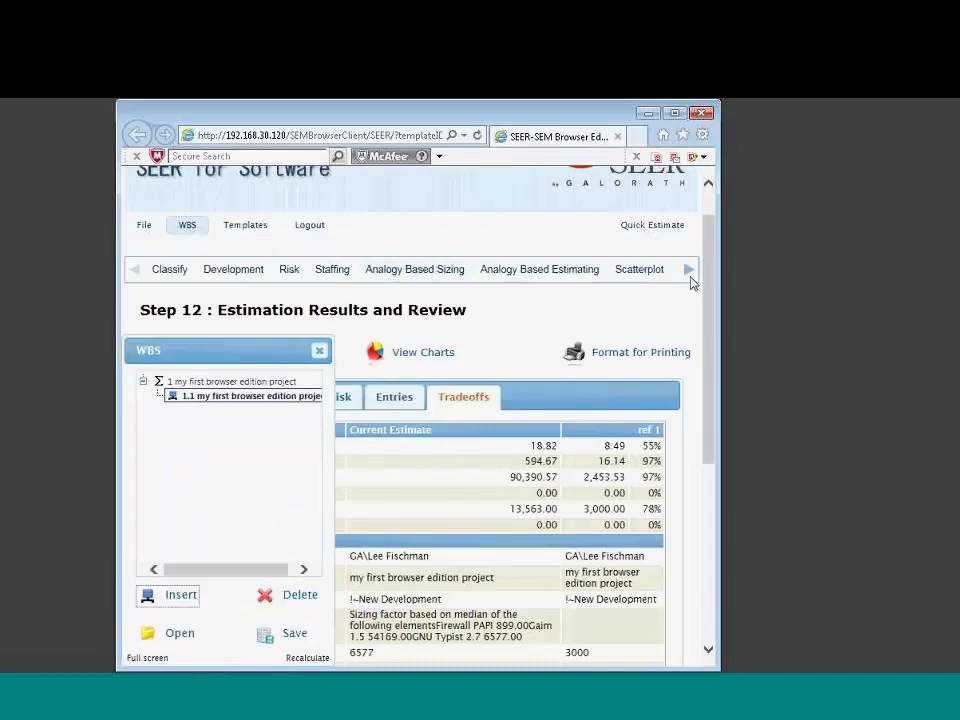
drag(719, 274, 840, 279)
drag(250, 355, 242, 310)
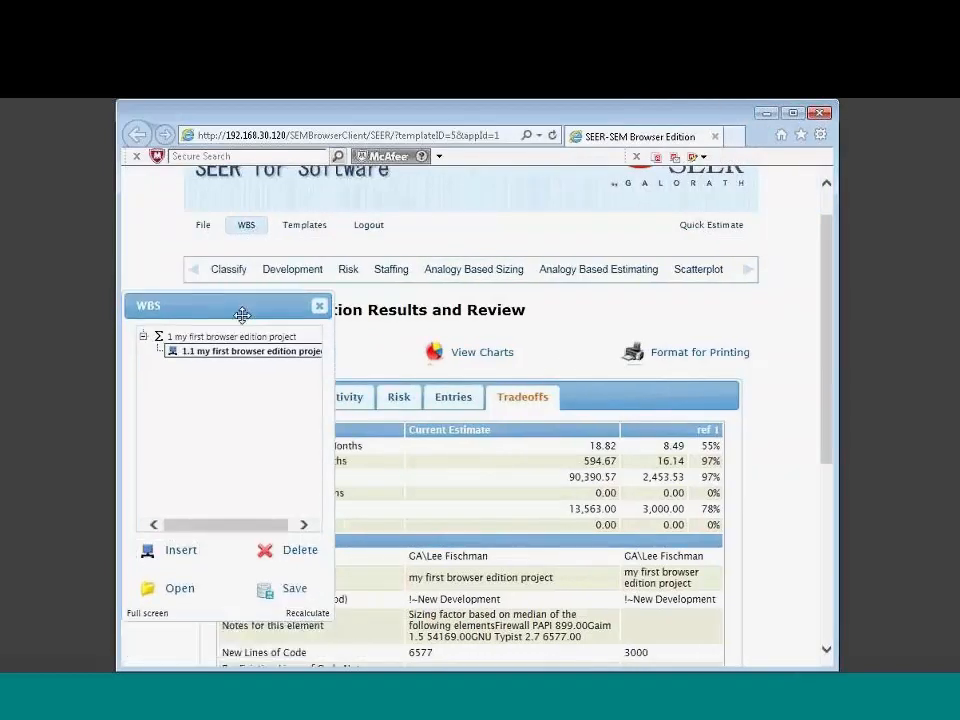
- Insert a new element under the project in the WBS and enter "second item" as its element name
mouse_move(193, 360)
click(183, 549)
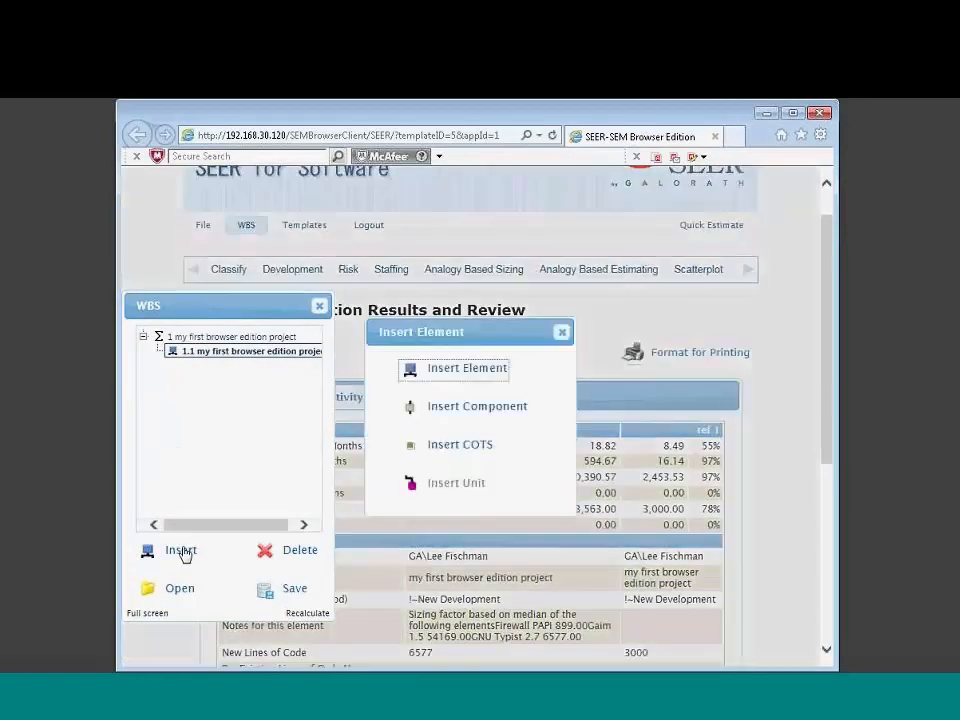
click(448, 370)
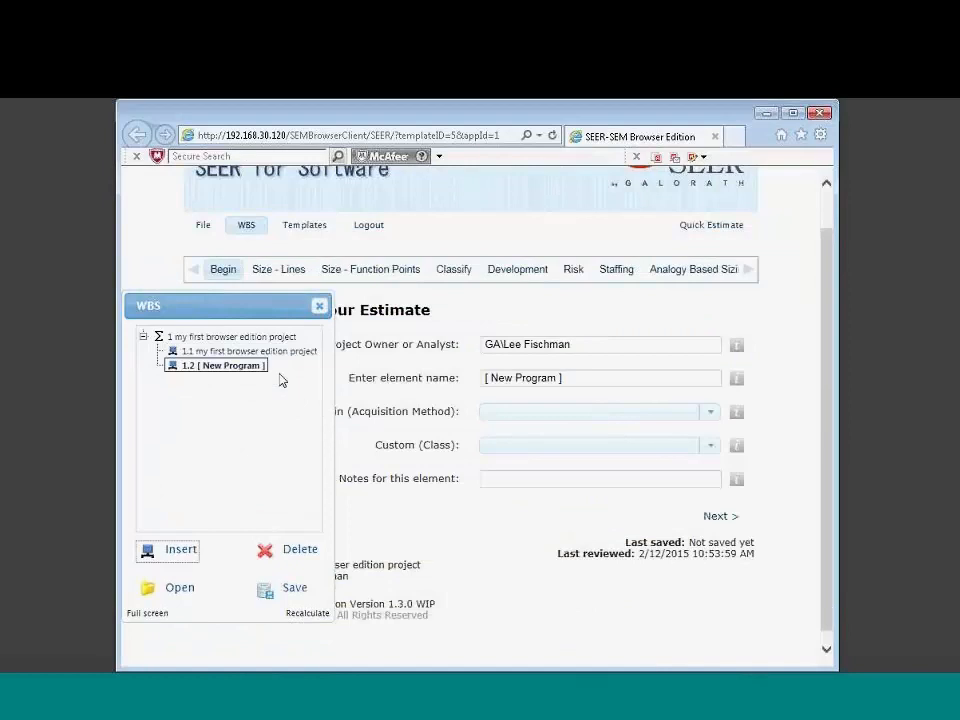
click(563, 377)
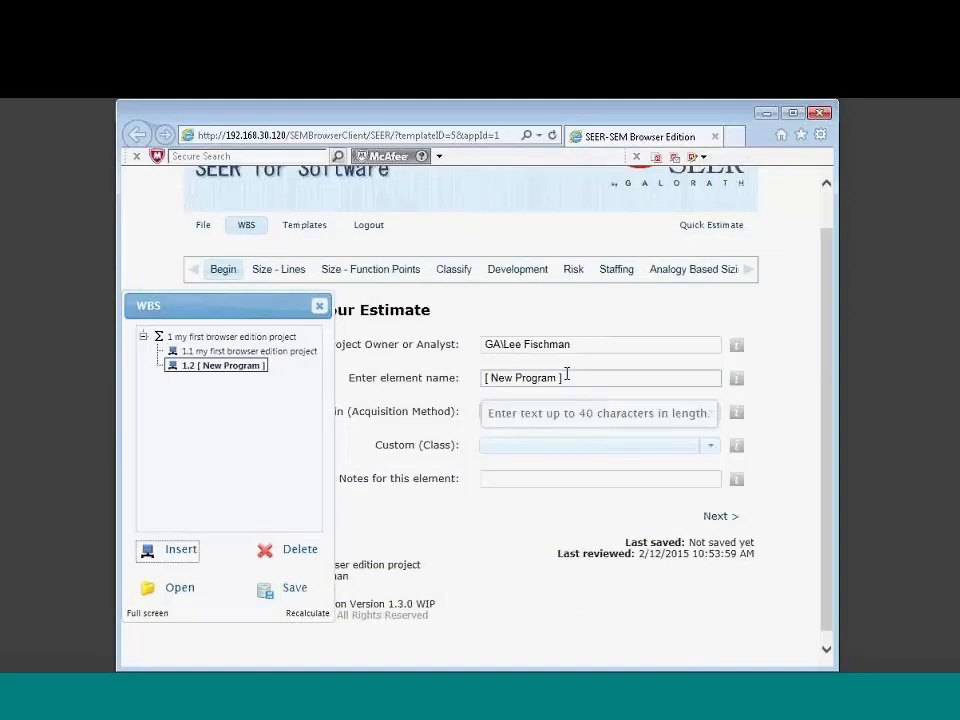
drag(563, 377, 445, 381)
text(se)
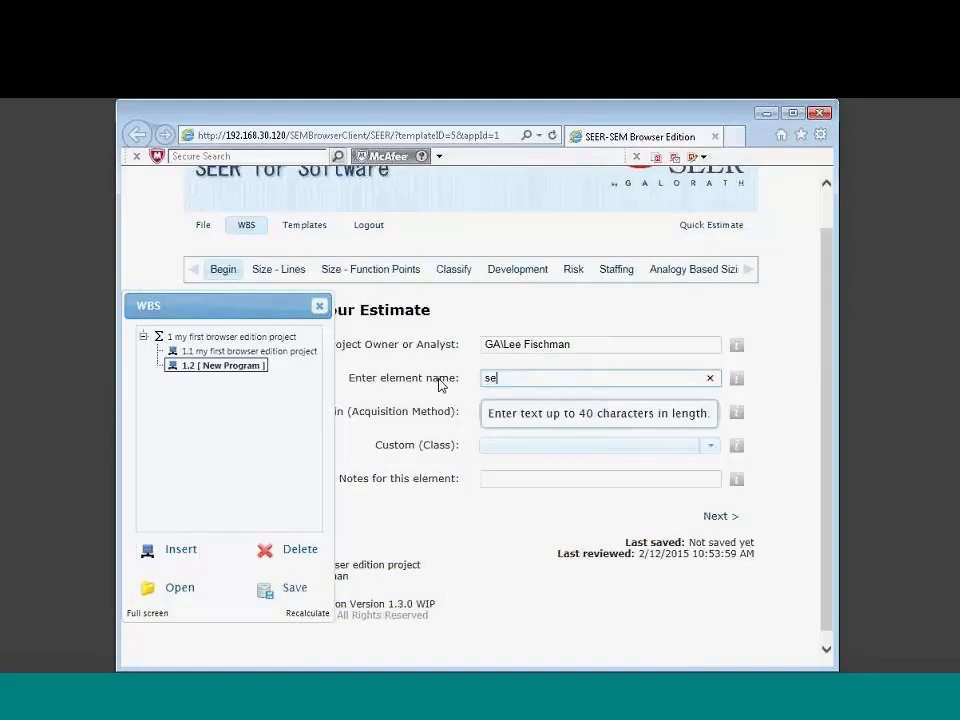
text(cond item)
- Insert another element into the WBS and switch from the popup to the full-screen WBS view
click(178, 550)
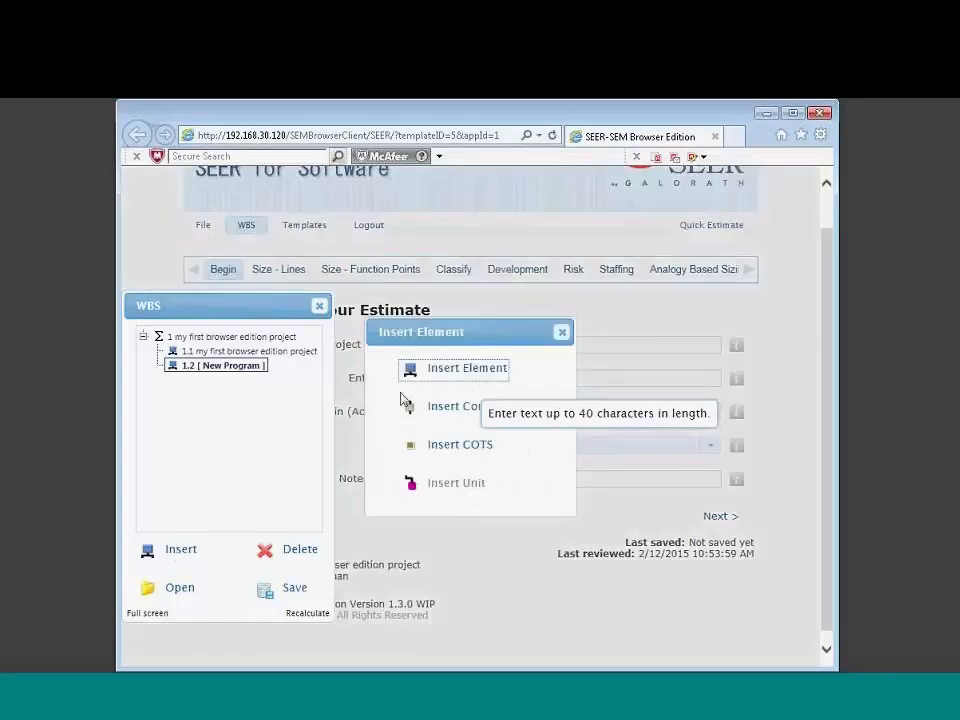
click(440, 376)
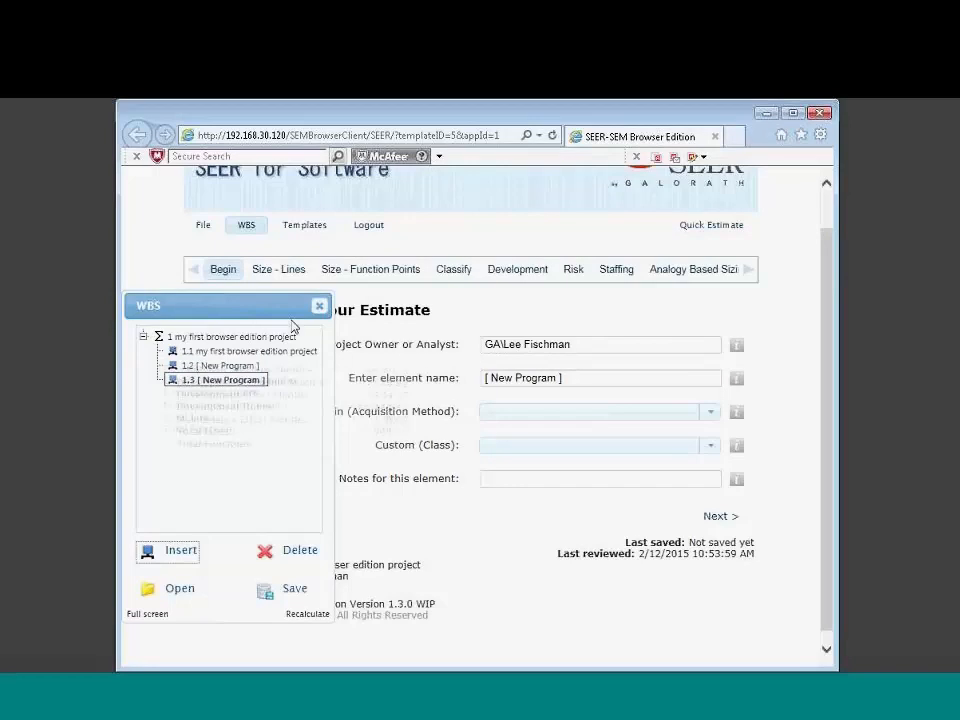
click(320, 306)
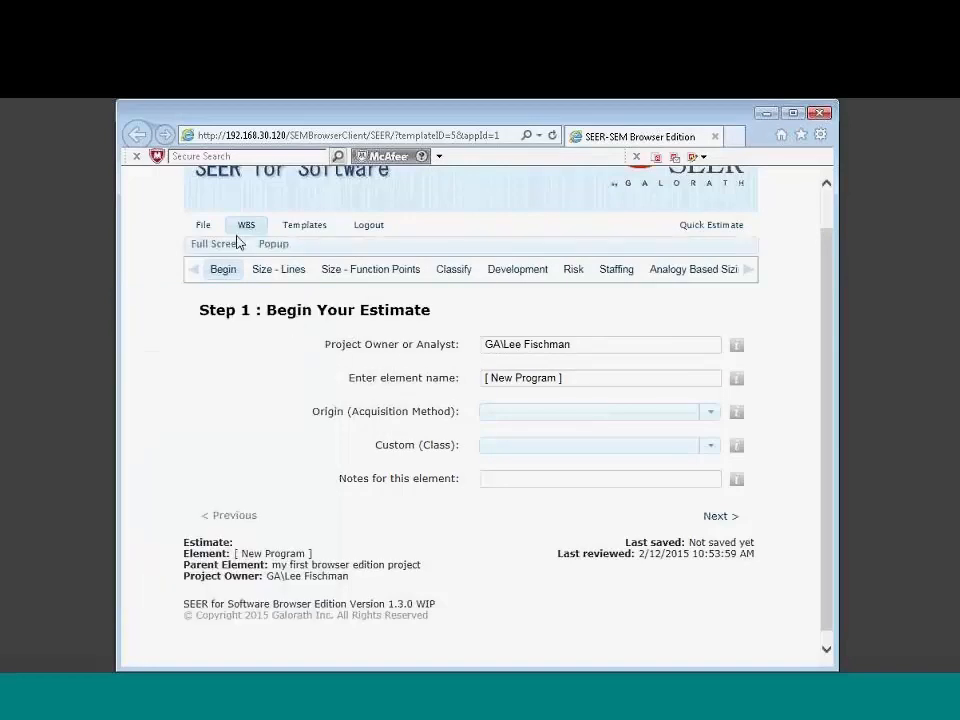
click(227, 244)
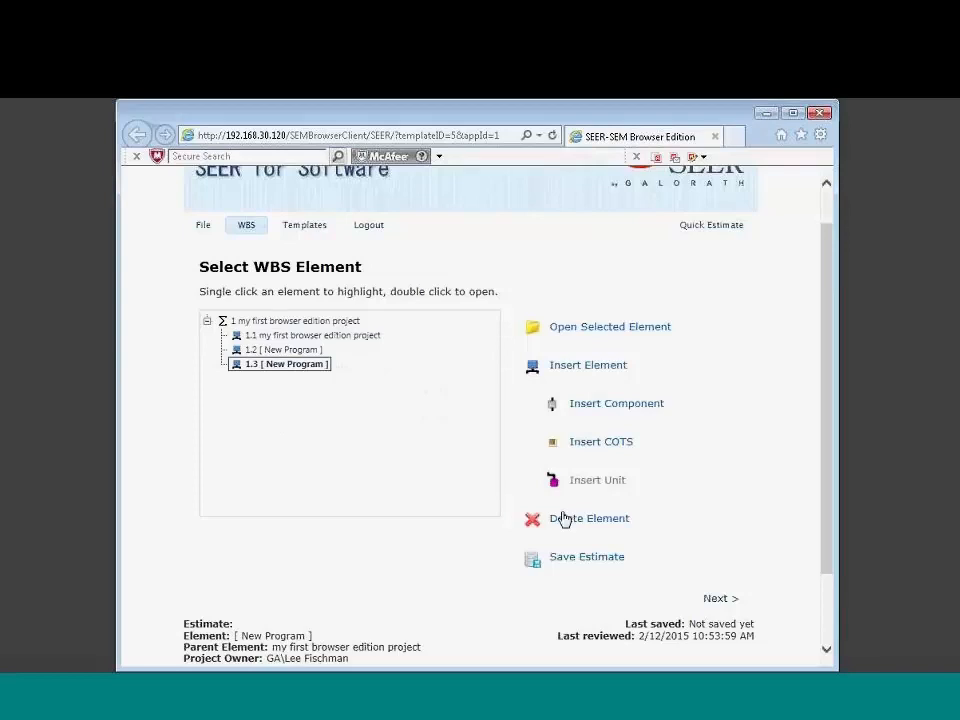
- Merge the saved Trading Support System estimate into the current project as a subproject
click(205, 227)
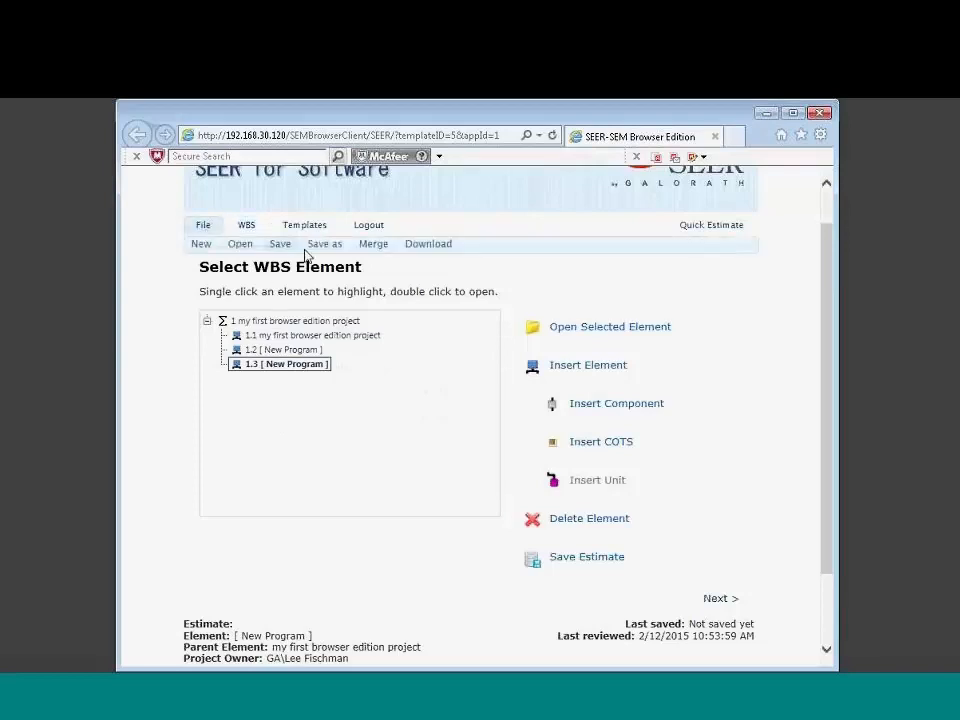
click(375, 246)
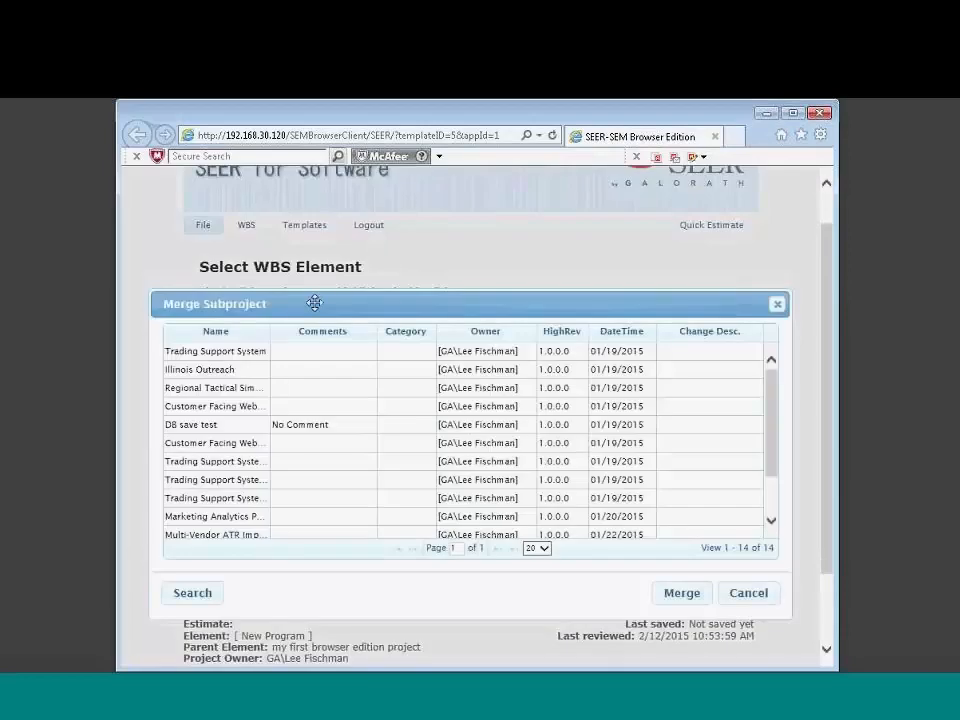
drag(314, 303, 328, 270)
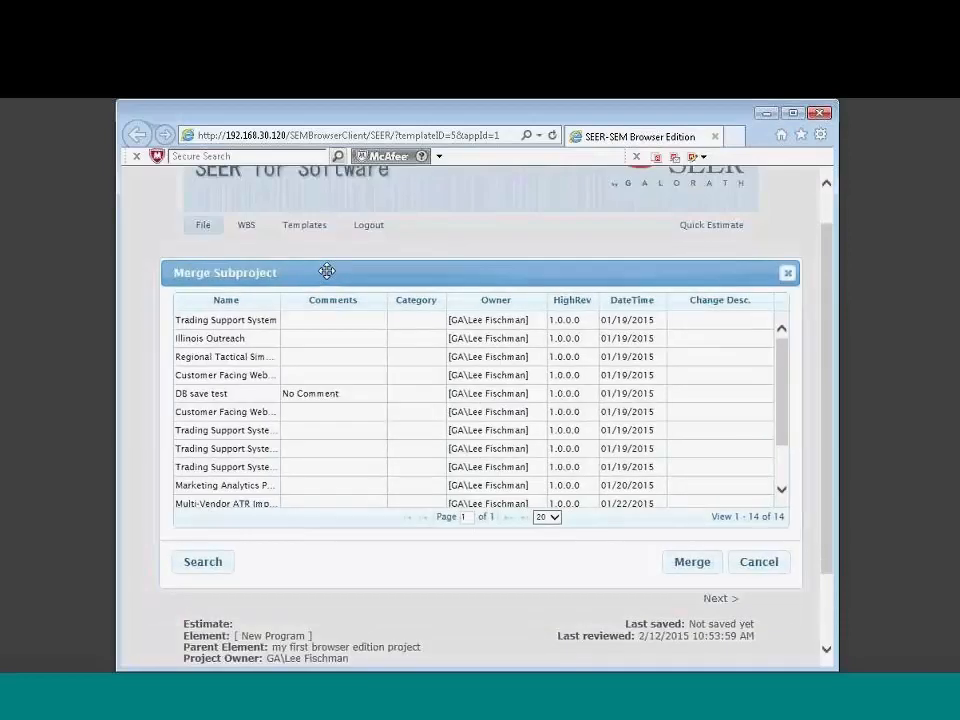
click(231, 316)
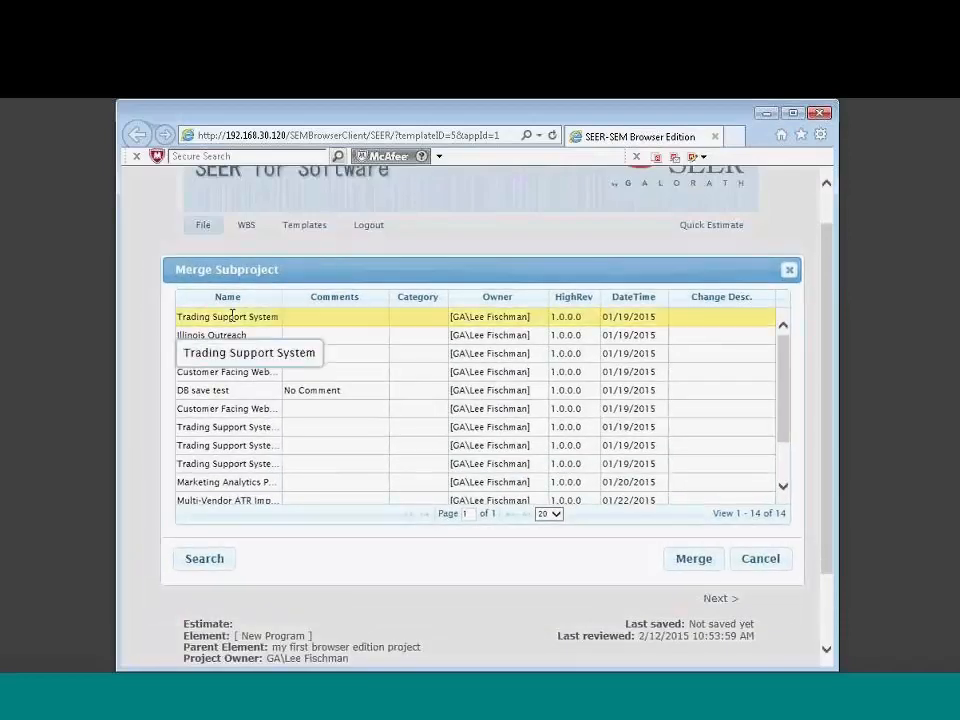
click(706, 563)
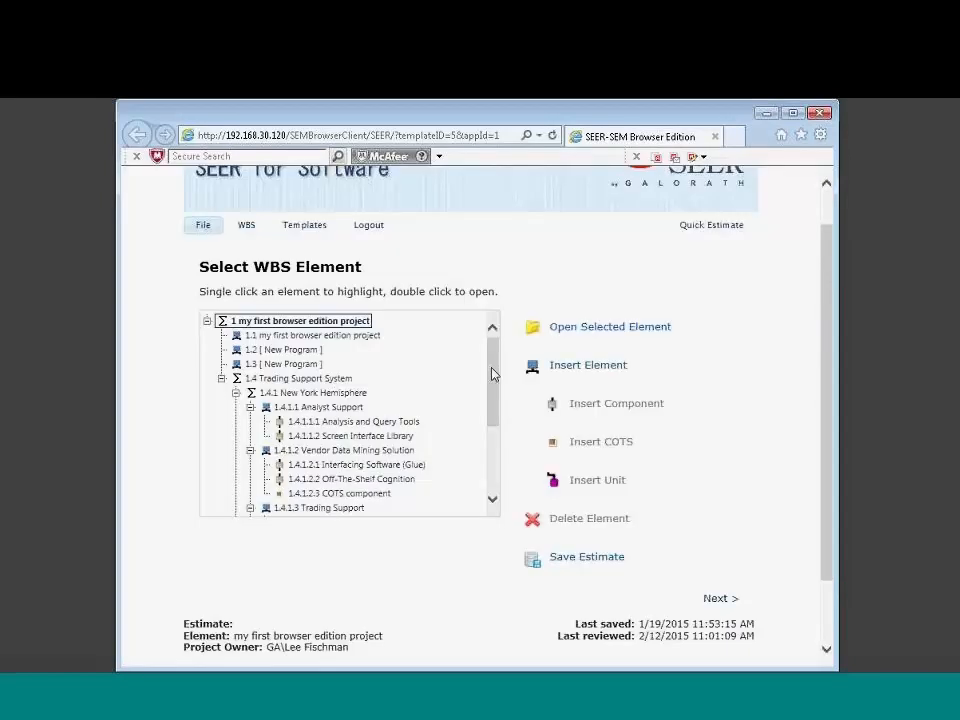
- Examine the merged WBS tree and the estimate summaries of Trading Support System and element 1.1
mouse_move(493, 373)
mouse_down()
mouse_move(482, 452)
mouse_move(484, 368)
mouse_up()
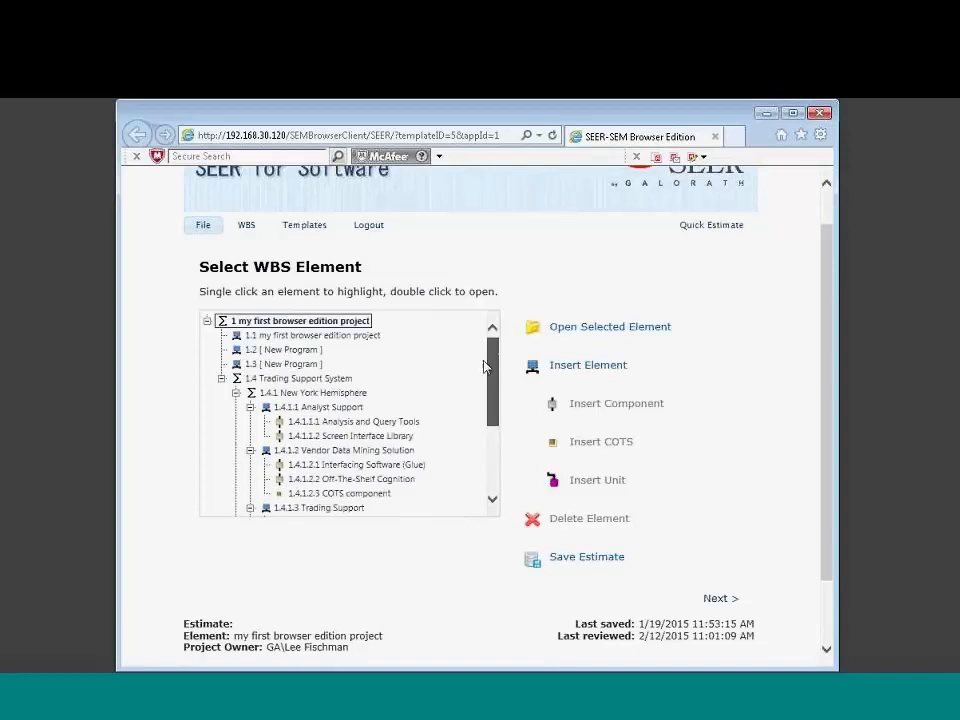
click(340, 380)
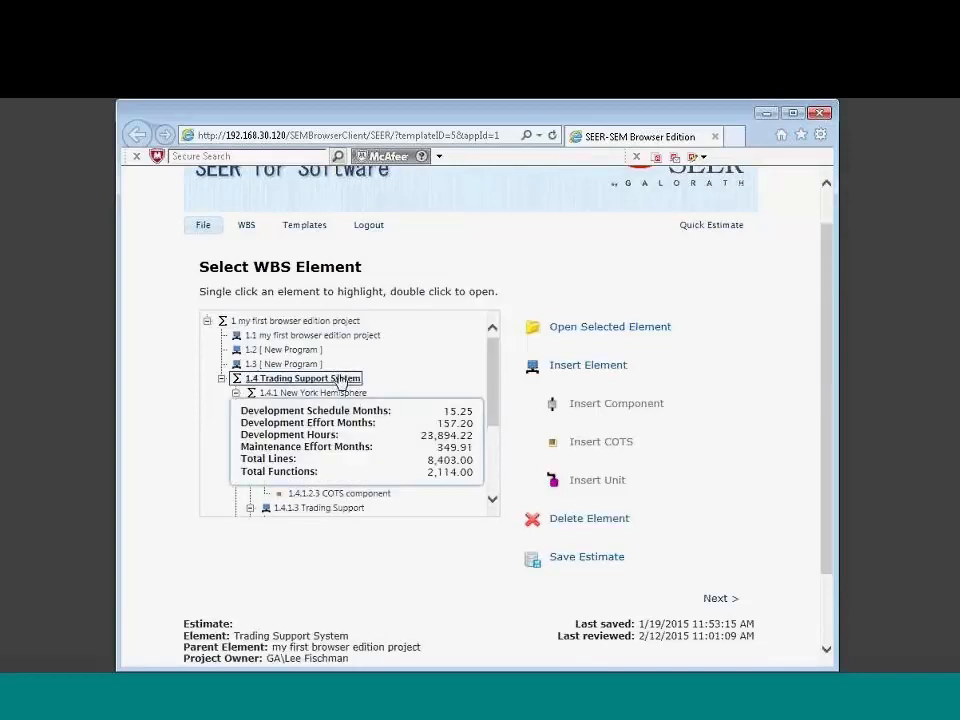
mouse_move(300, 337)
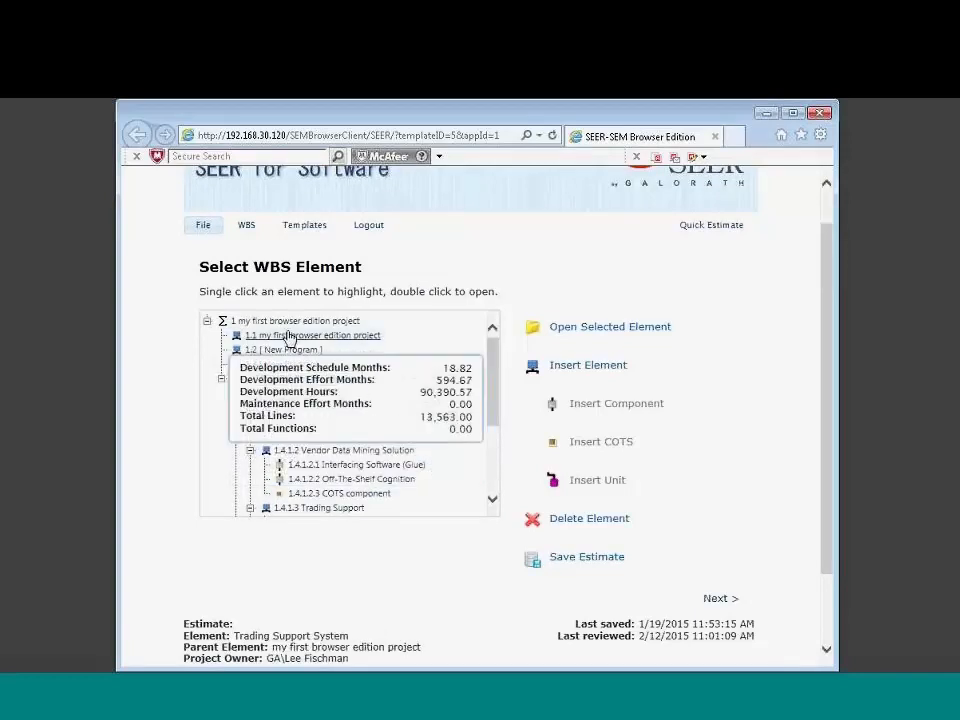
- Open the database list of saved projects and look through its entries
click(206, 228)
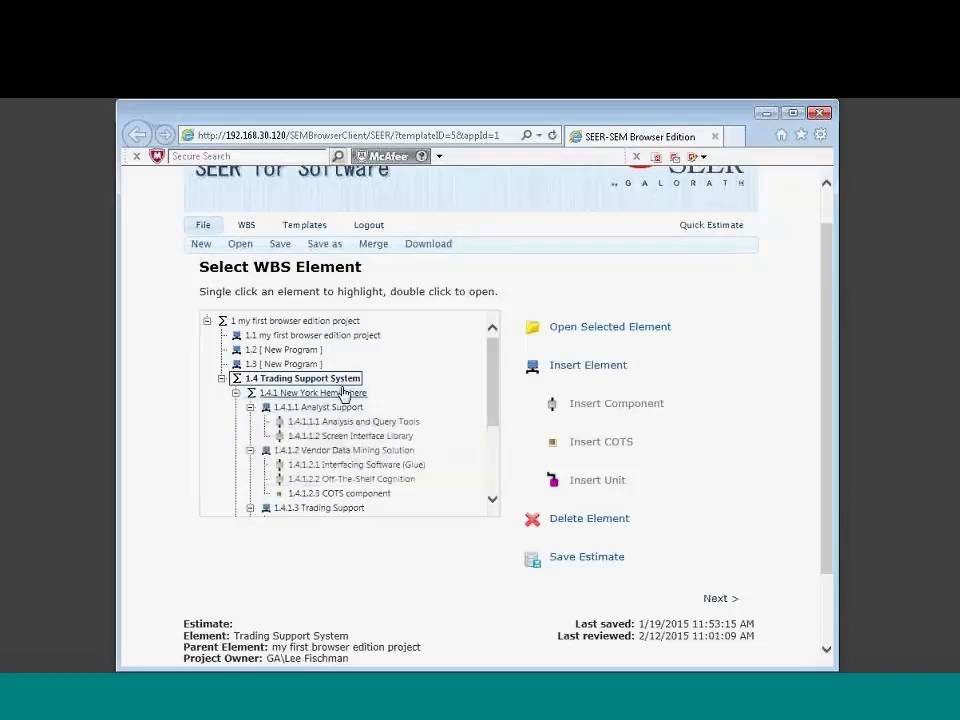
mouse_move(316, 384)
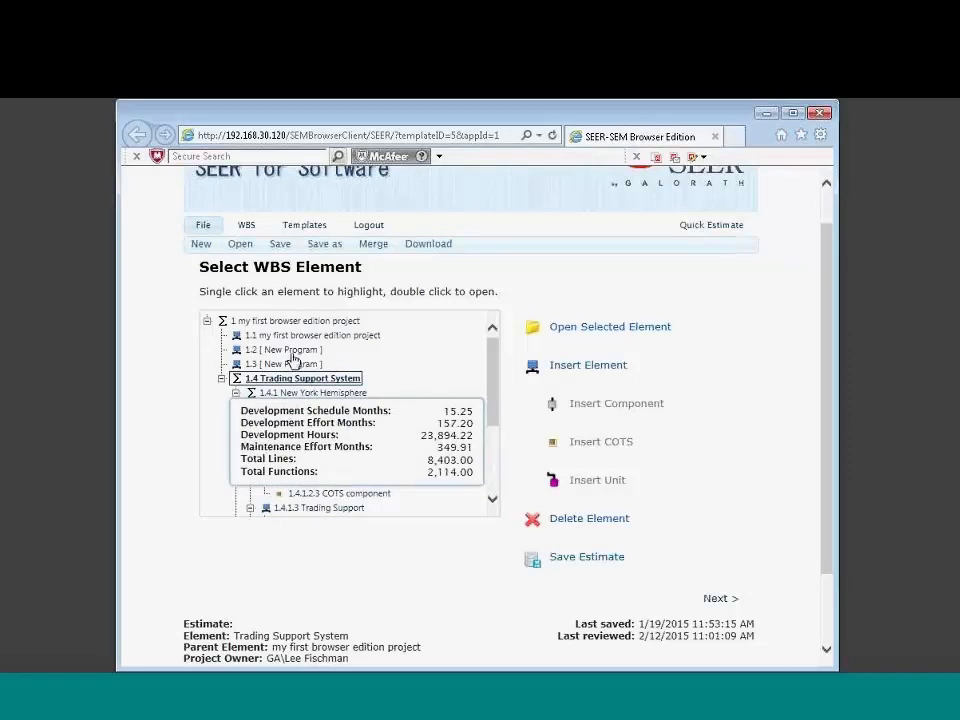
click(237, 246)
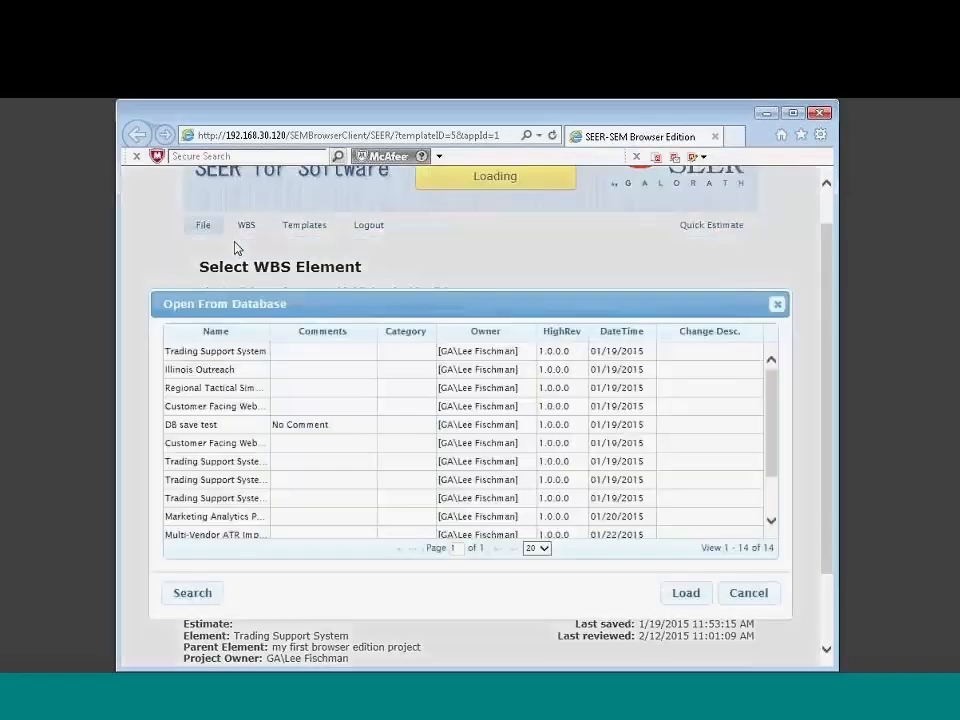
drag(281, 305, 283, 262)
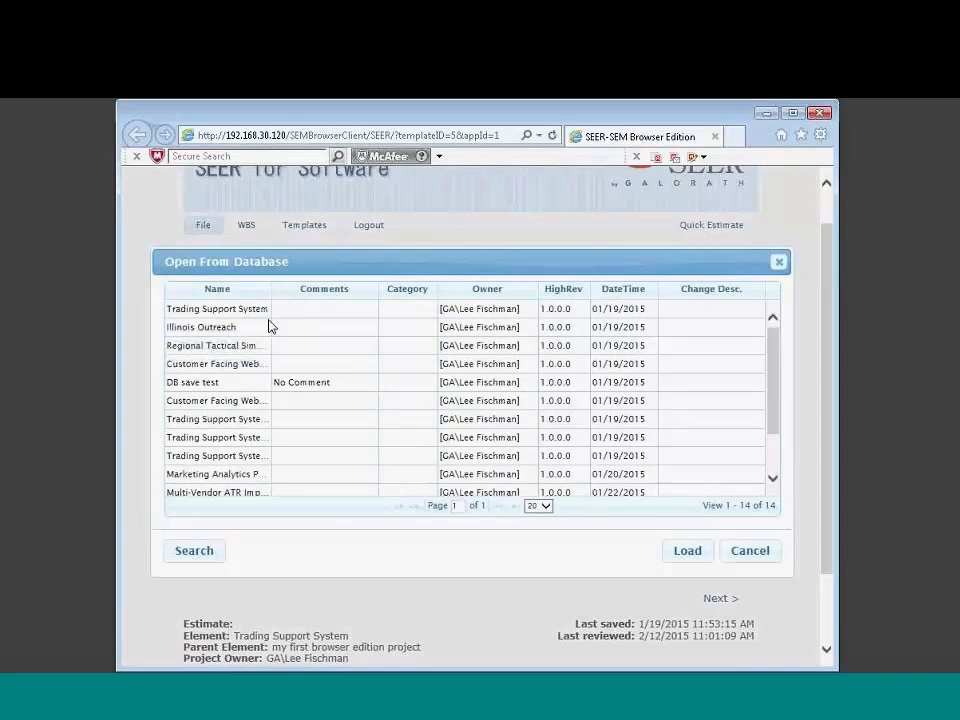
- Examine the database search options, expanding the advanced criteria with the "list" project attribute, and leave without searching
click(193, 551)
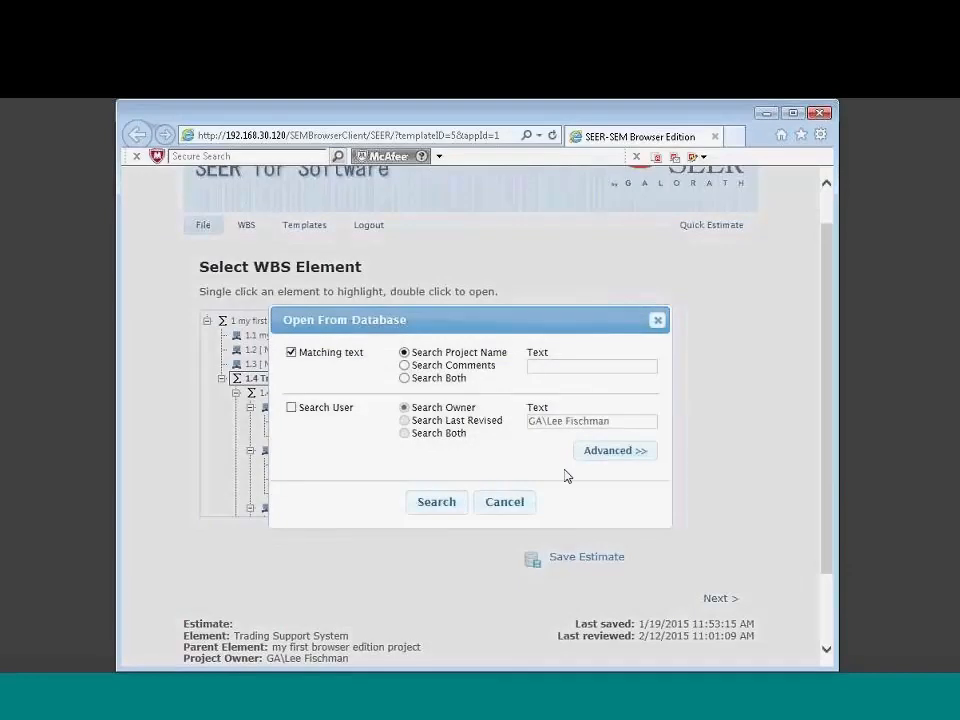
click(614, 455)
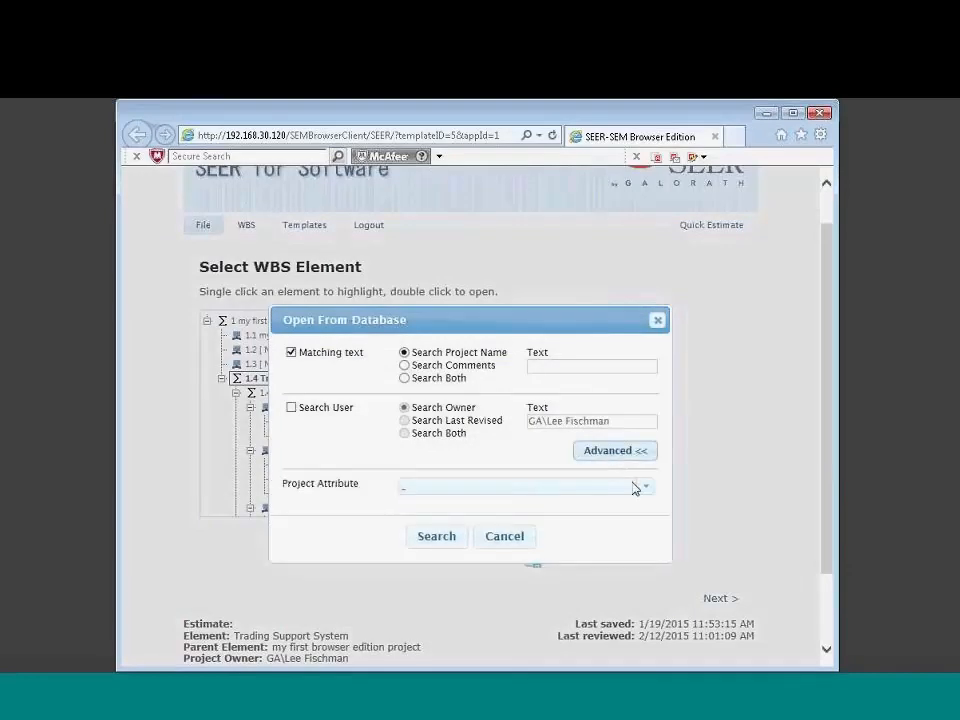
click(642, 488)
click(480, 530)
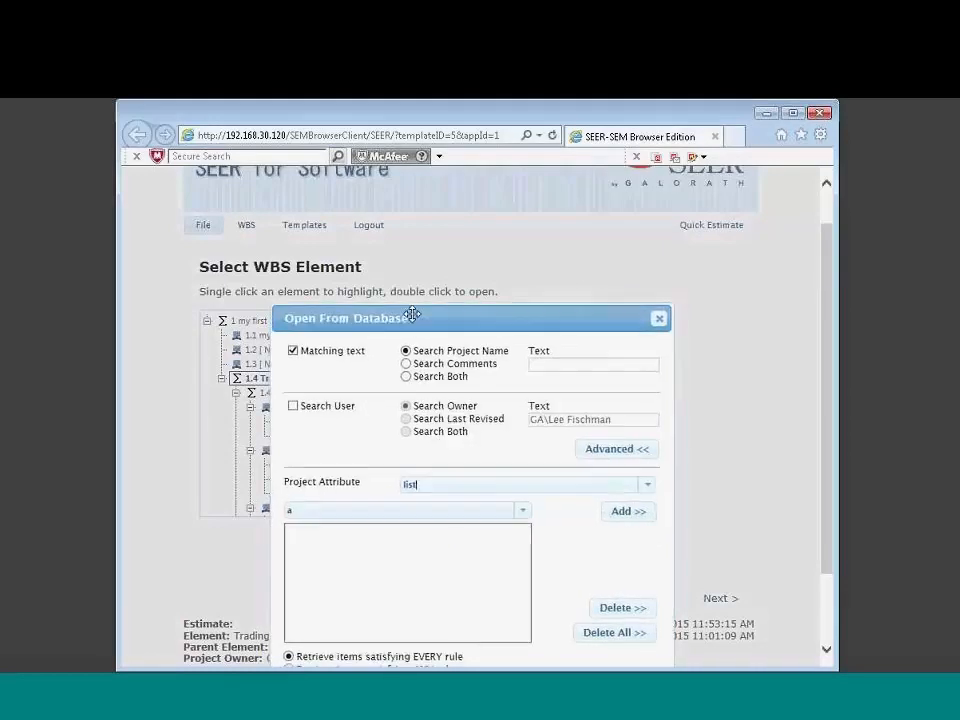
drag(414, 316, 410, 225)
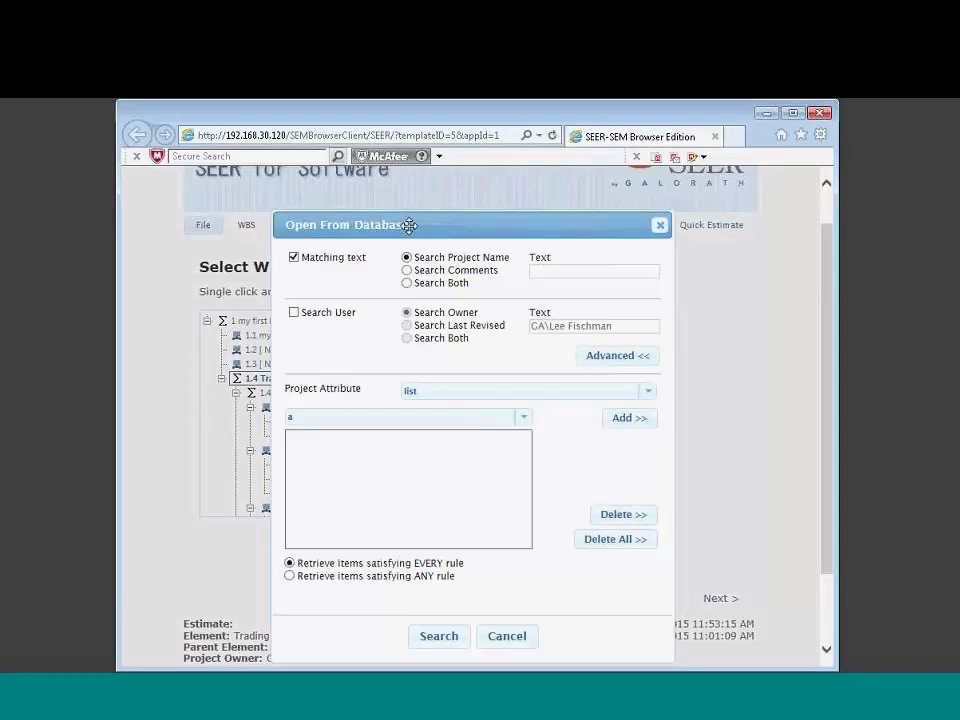
click(506, 637)
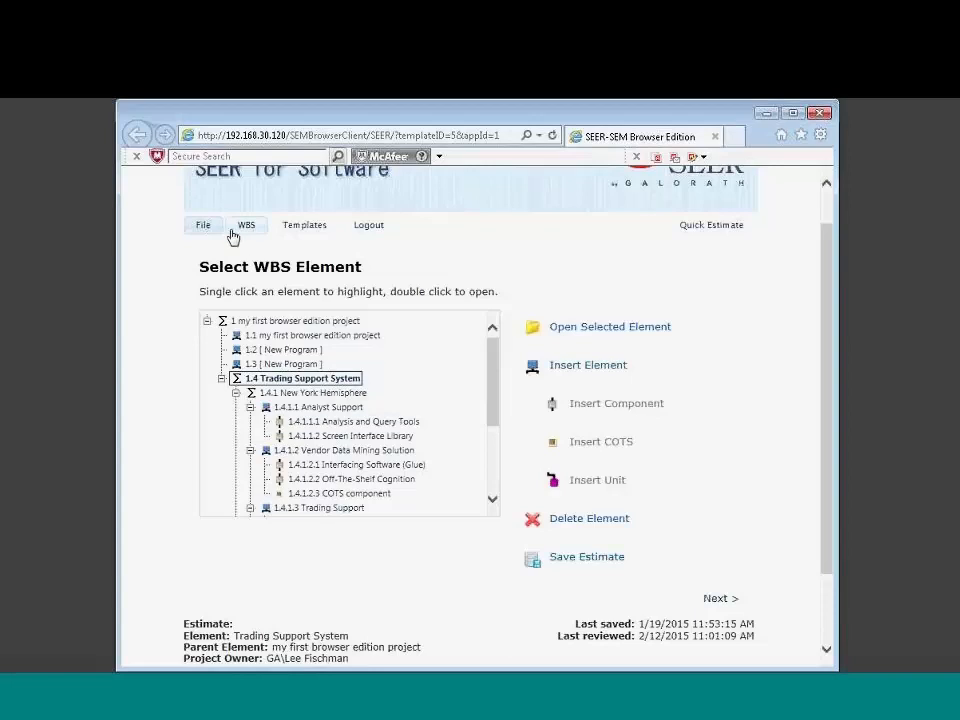
- Open the Prices Database element under Chicago Hemisphere and review its estimation result charts
scroll(490, 446, down, 3)
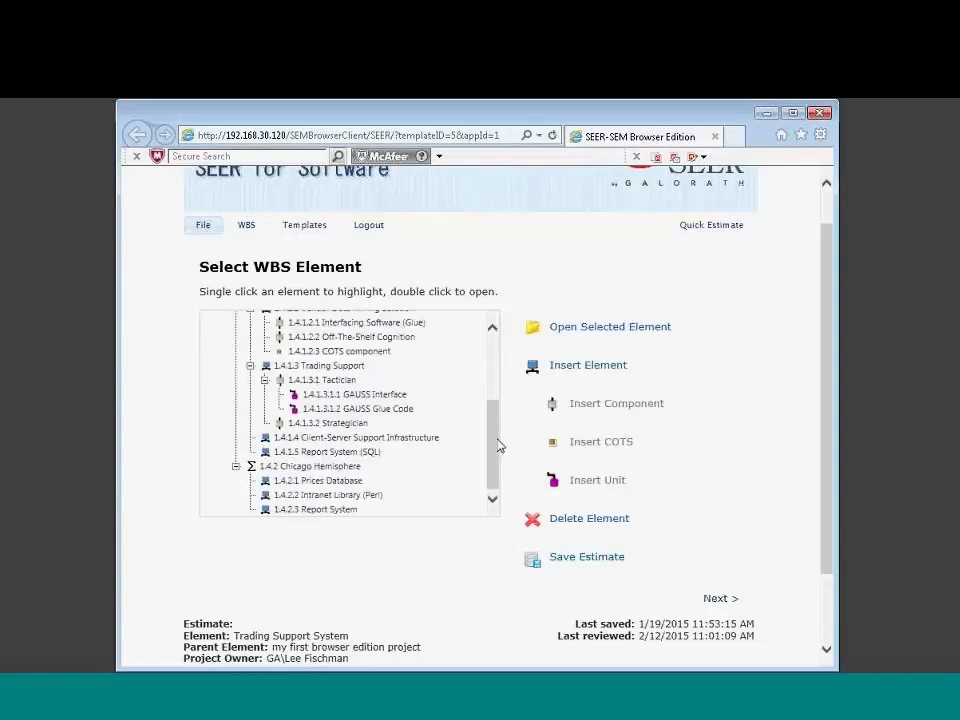
click(331, 482)
double_click(333, 484)
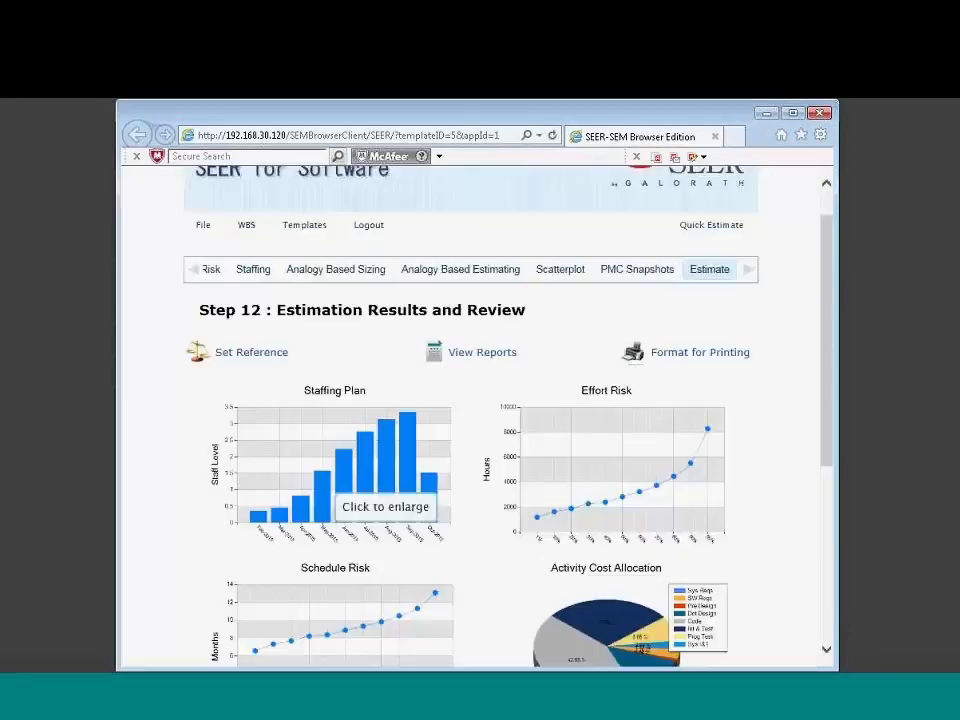
scroll(820, 357, down, 2)
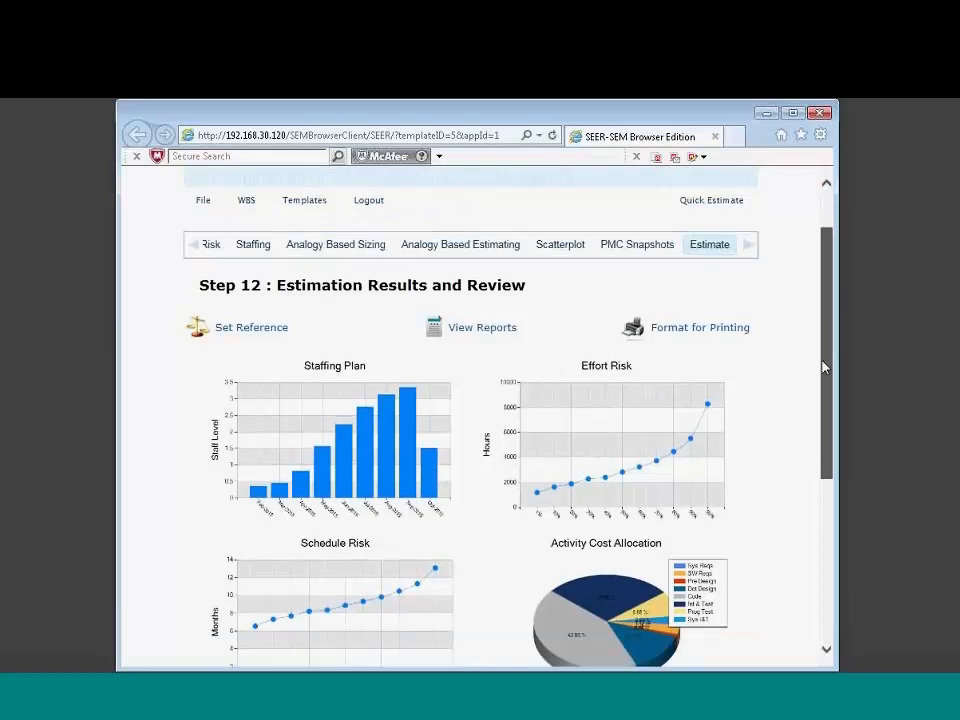
scroll(815, 350, up, 2)
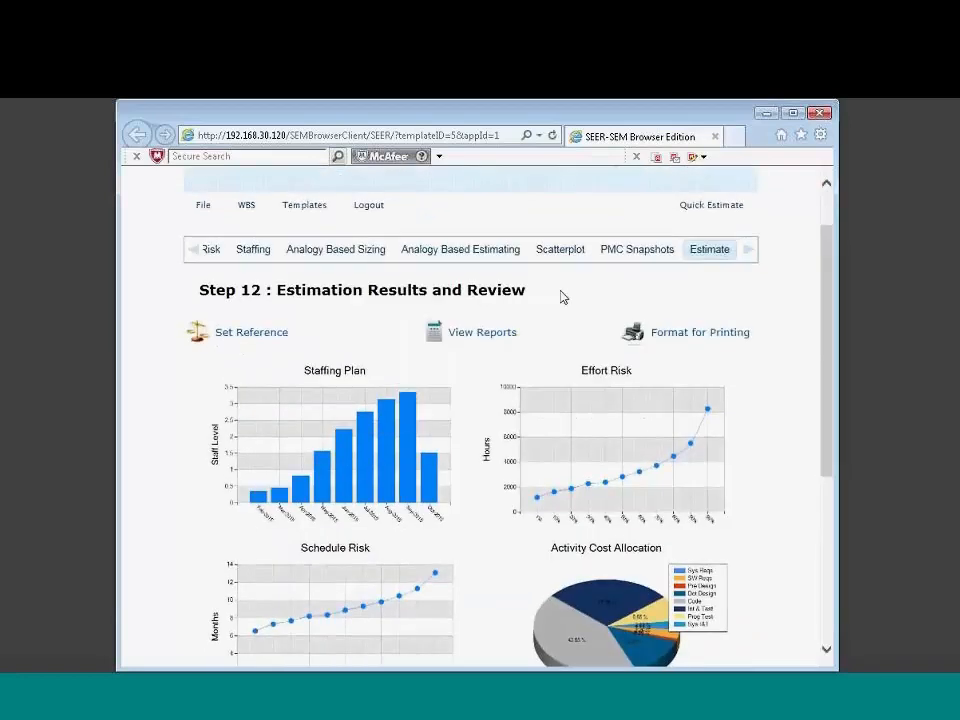
- Review the Prices Database element's staffing approach and its knowledge base classification
click(250, 252)
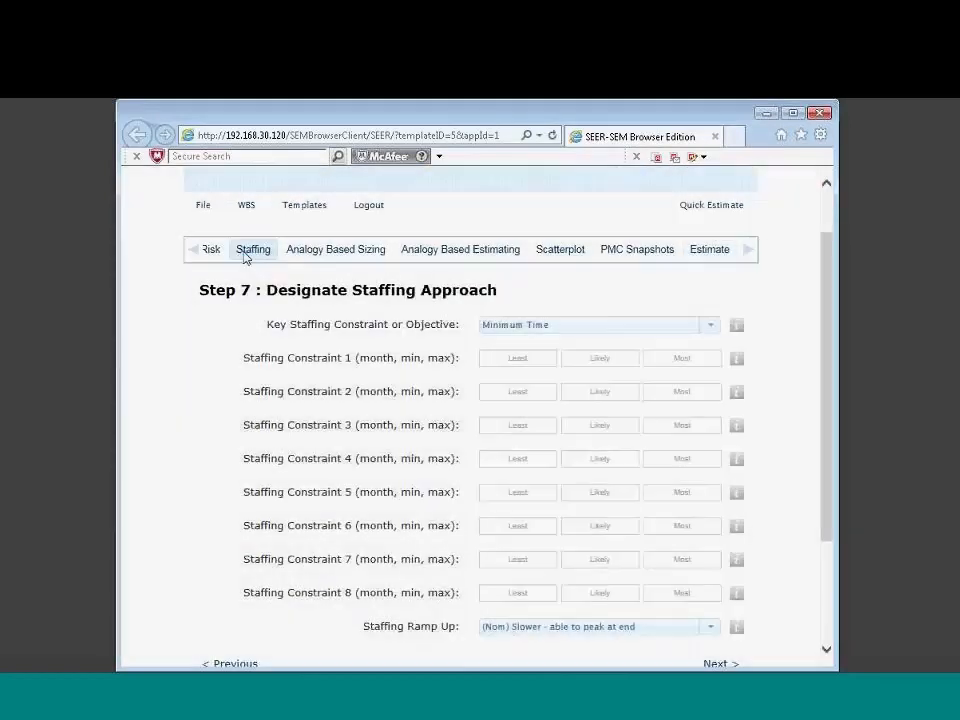
click(193, 253)
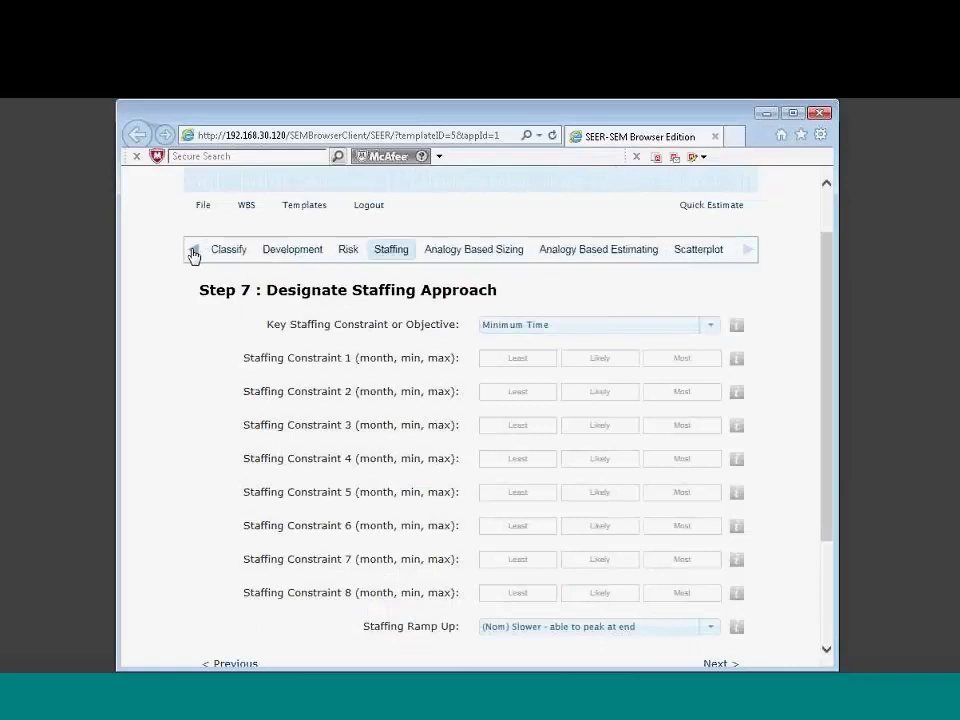
click(232, 254)
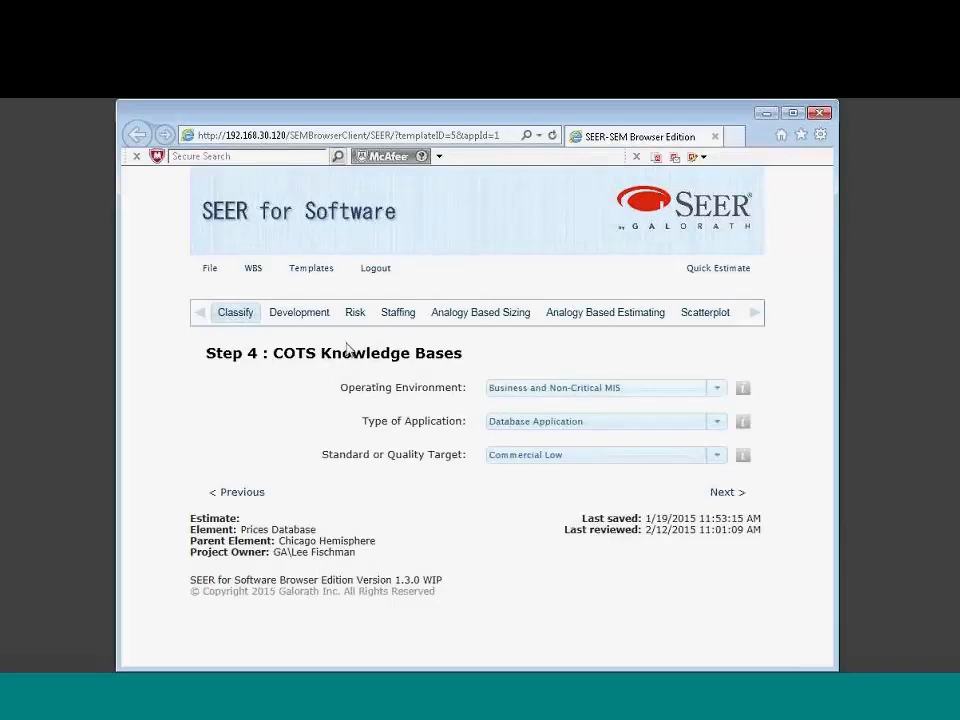
- Switch the Prices Database element to the Detailed Estimate template and check the active template
click(313, 268)
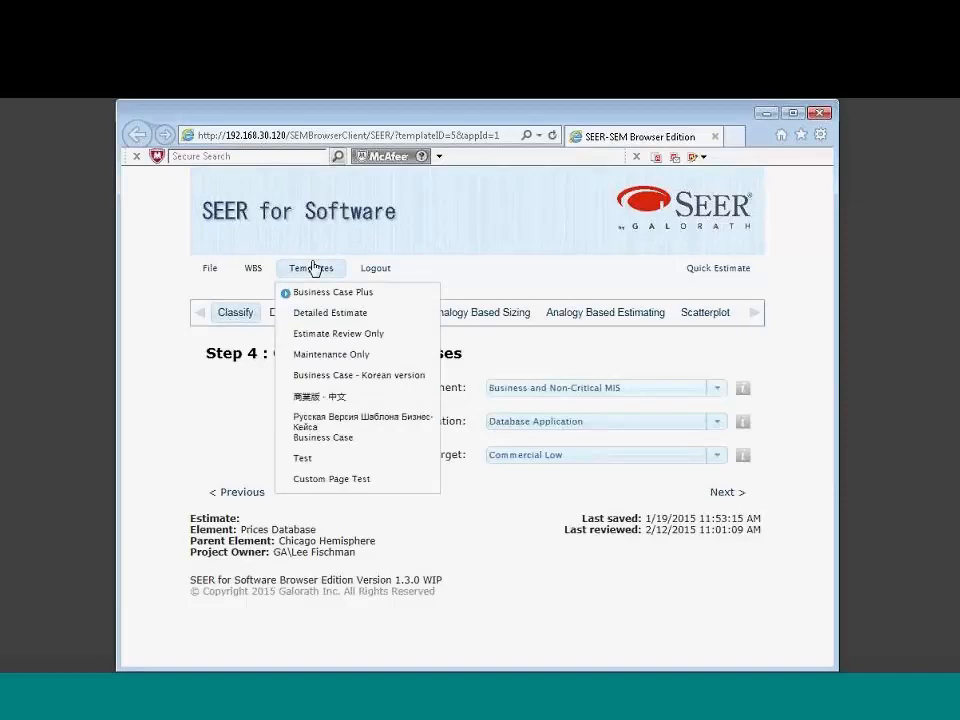
click(319, 314)
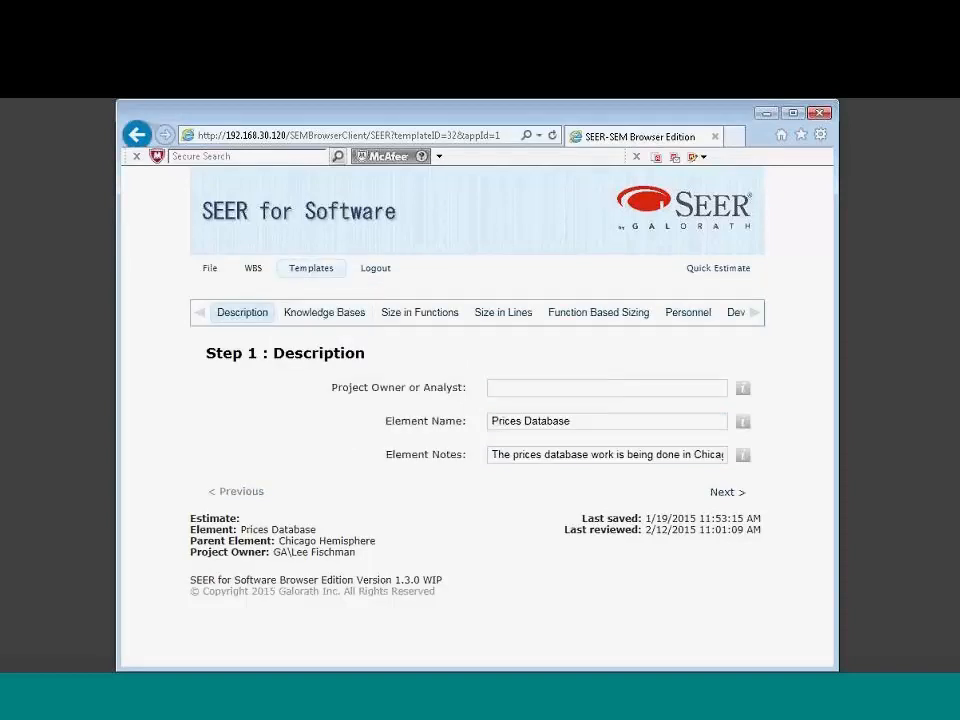
click(319, 270)
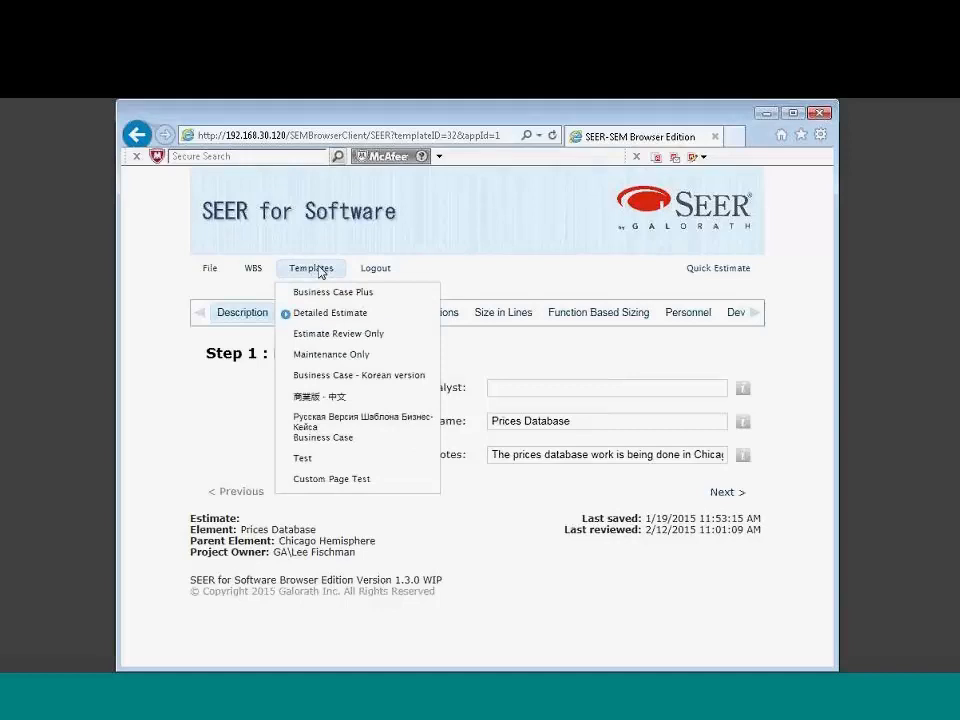
click(576, 362)
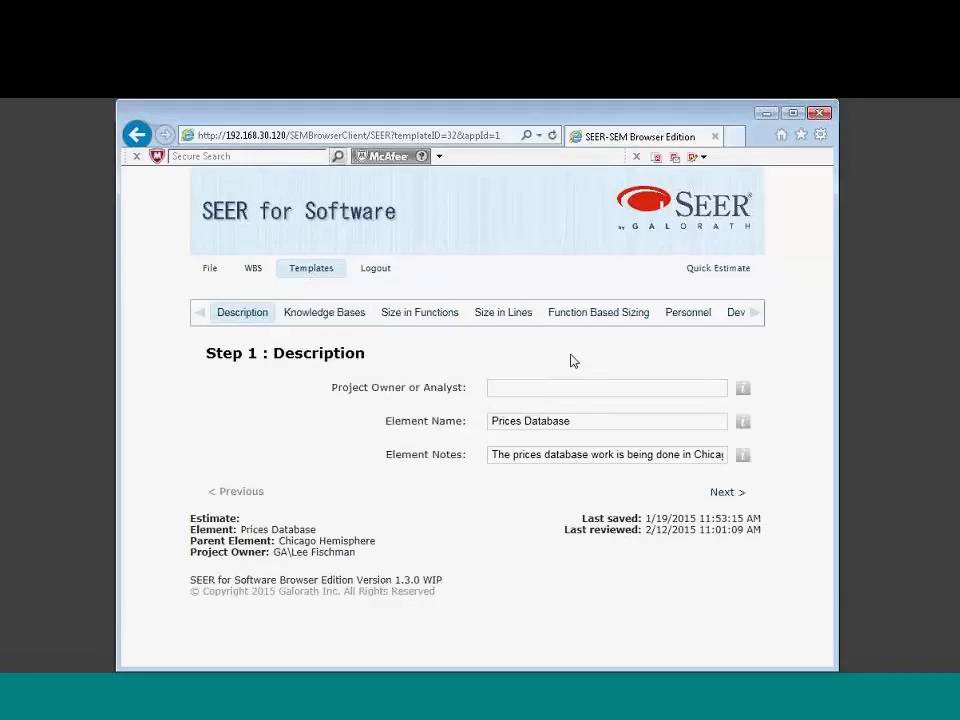
- Go to the Product Reusability Requirements step and check the Prices Database element's quick estimate
click(756, 316)
click(755, 315)
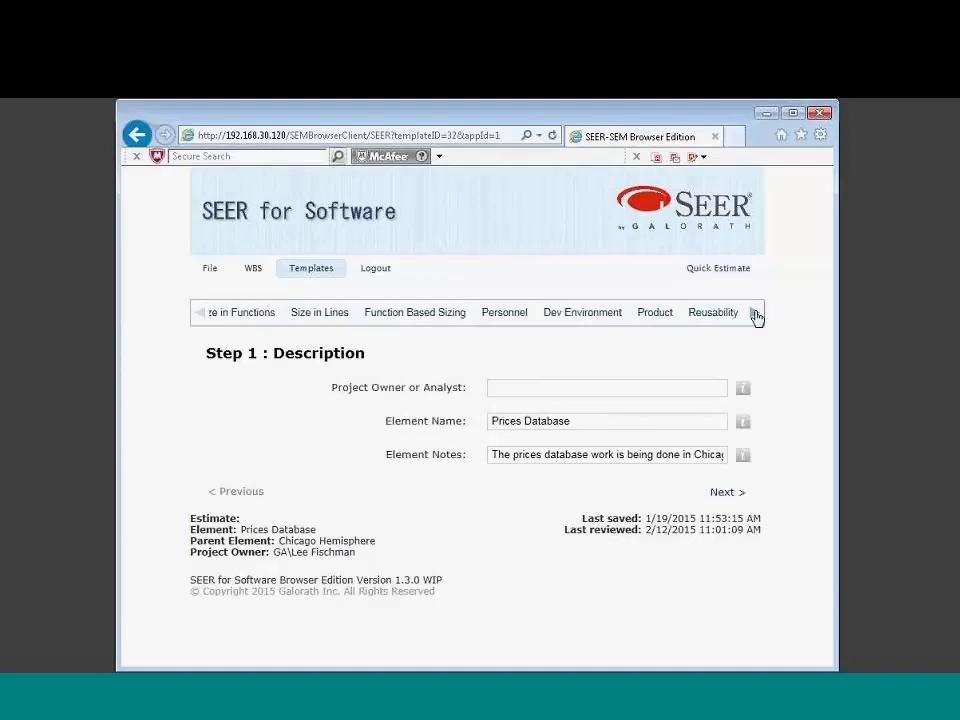
click(755, 315)
click(633, 313)
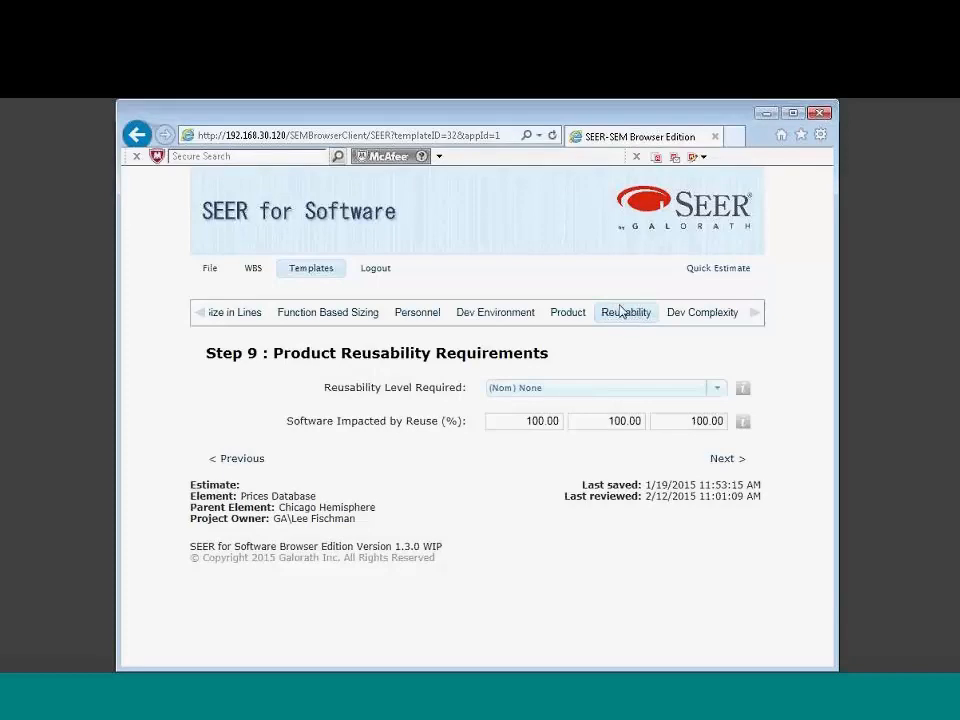
click(709, 276)
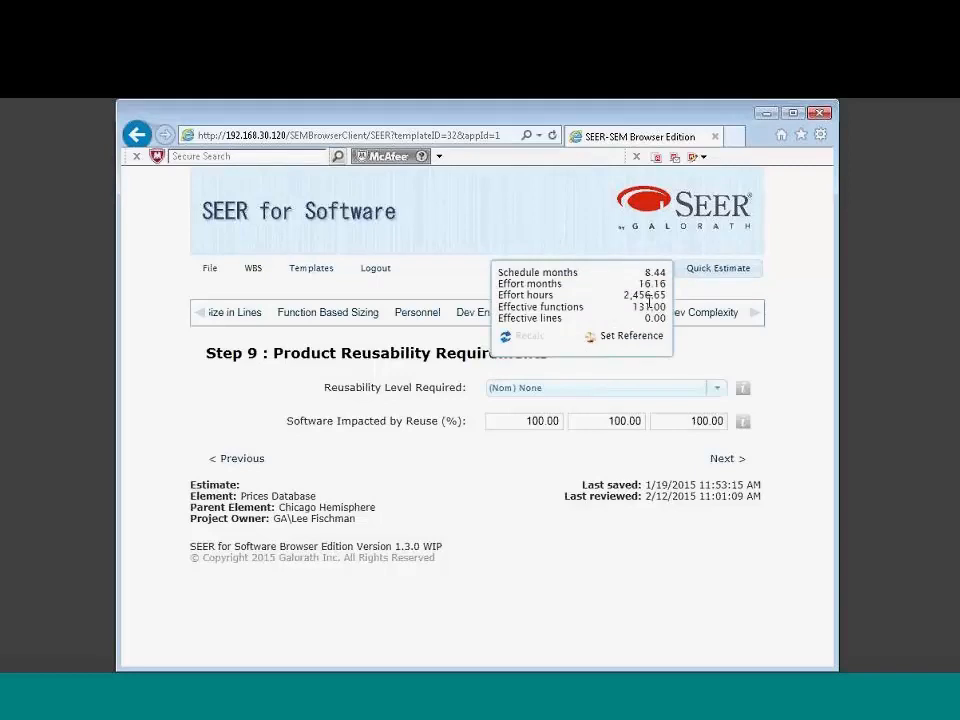
click(397, 352)
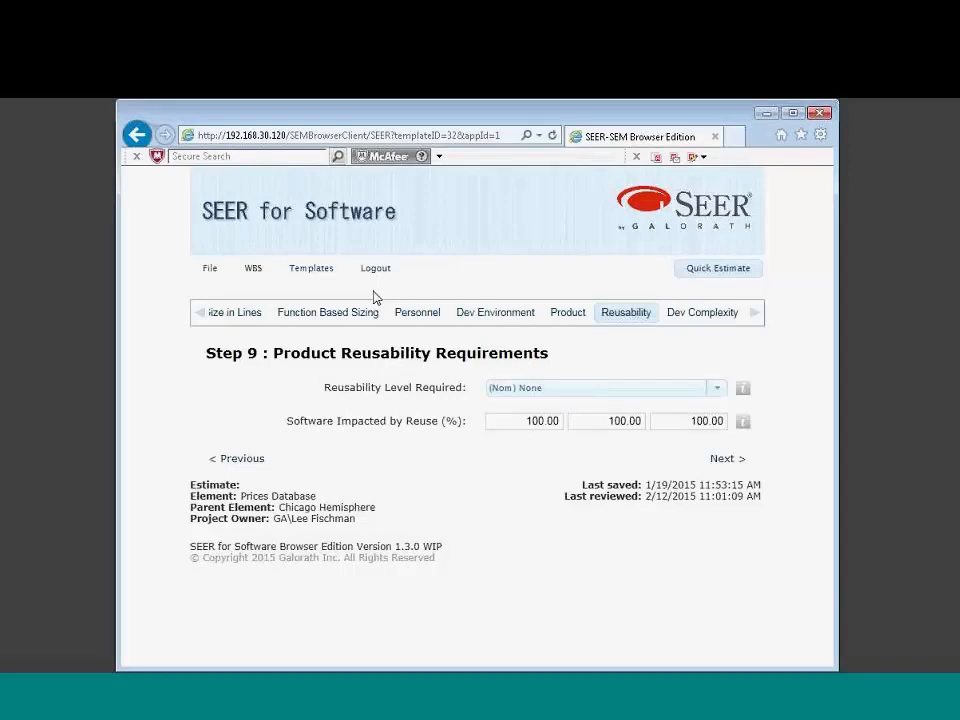